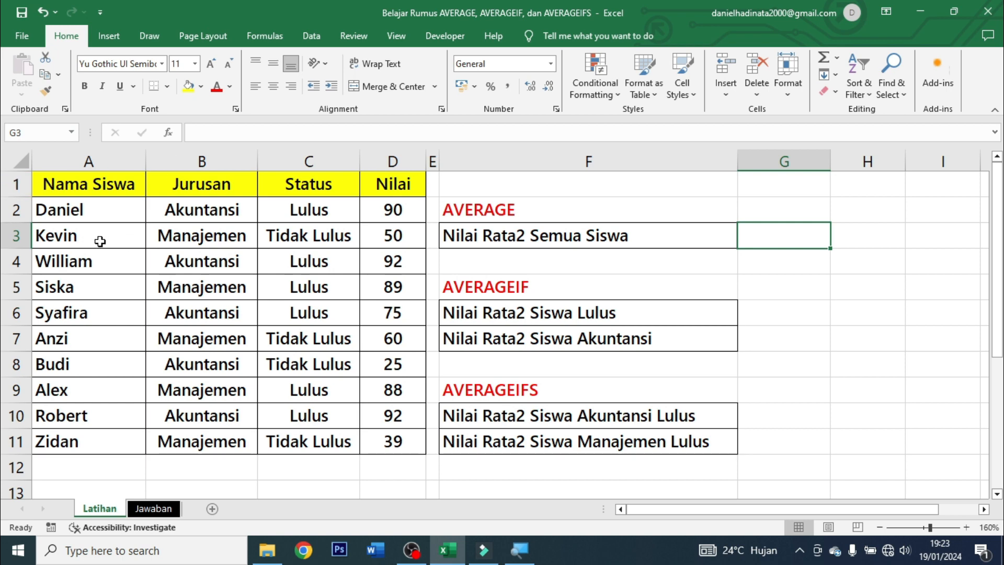
Examine the Nama Siswa, Jurusan, Status and Nilai columns and the AVERAGE exercise for the scores of all students
click(100, 151)
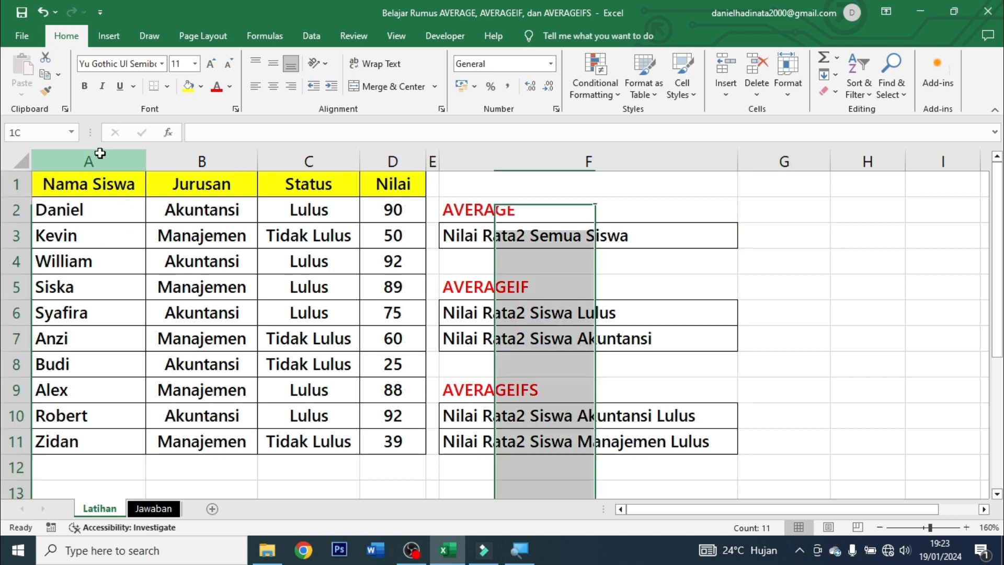
click(224, 152)
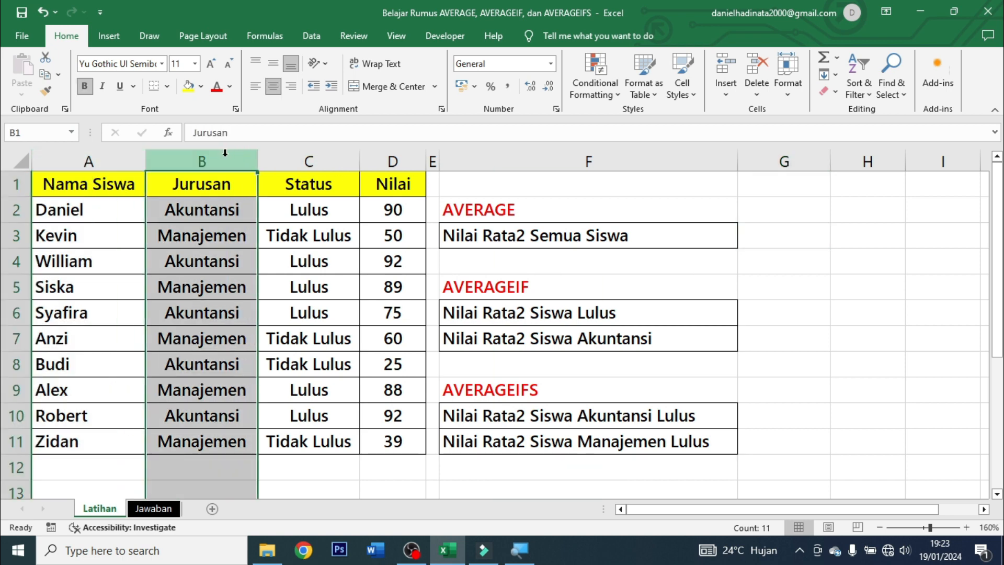
click(294, 150)
click(400, 160)
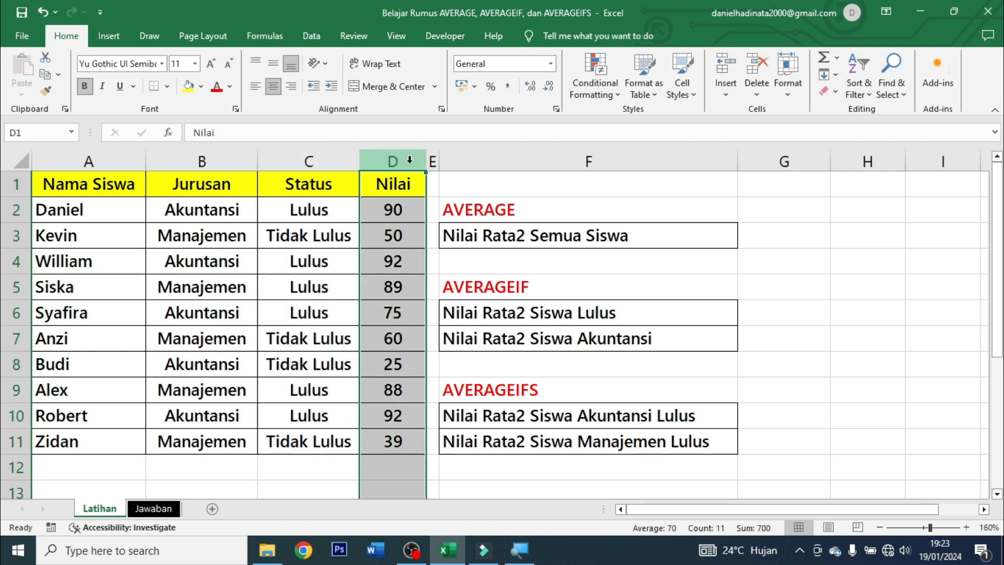
click(533, 234)
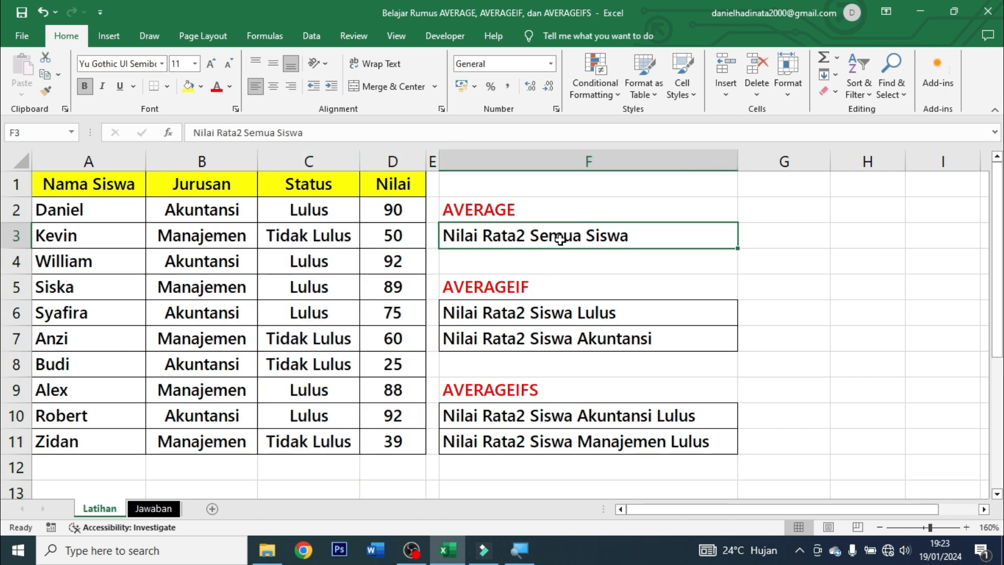
click(741, 231)
click(638, 214)
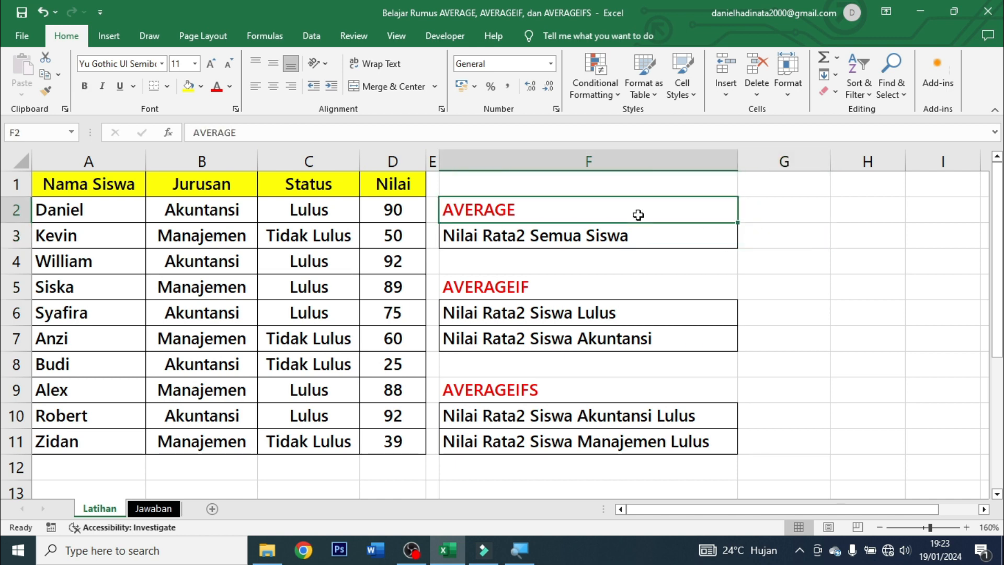
click(784, 244)
click(563, 209)
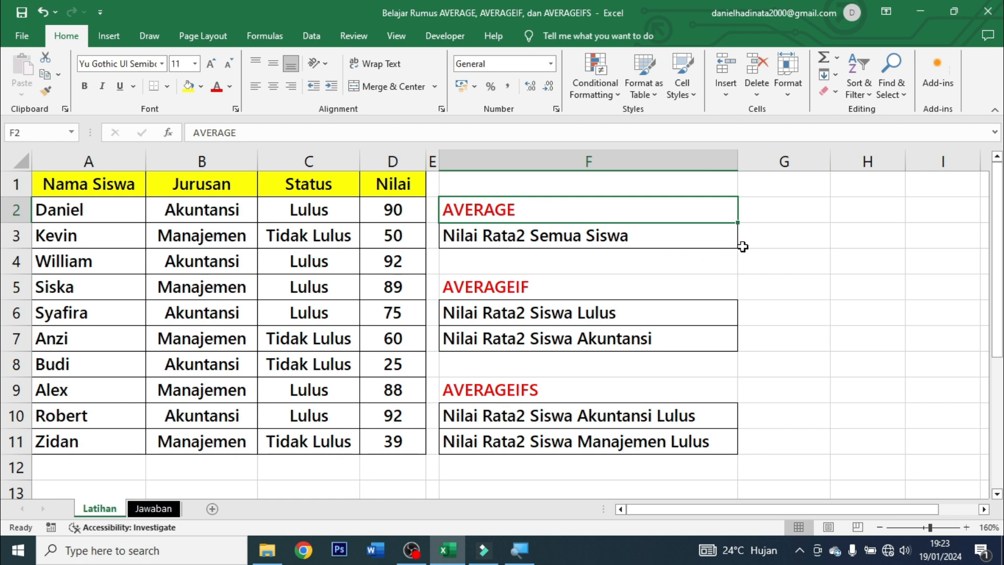
click(695, 229)
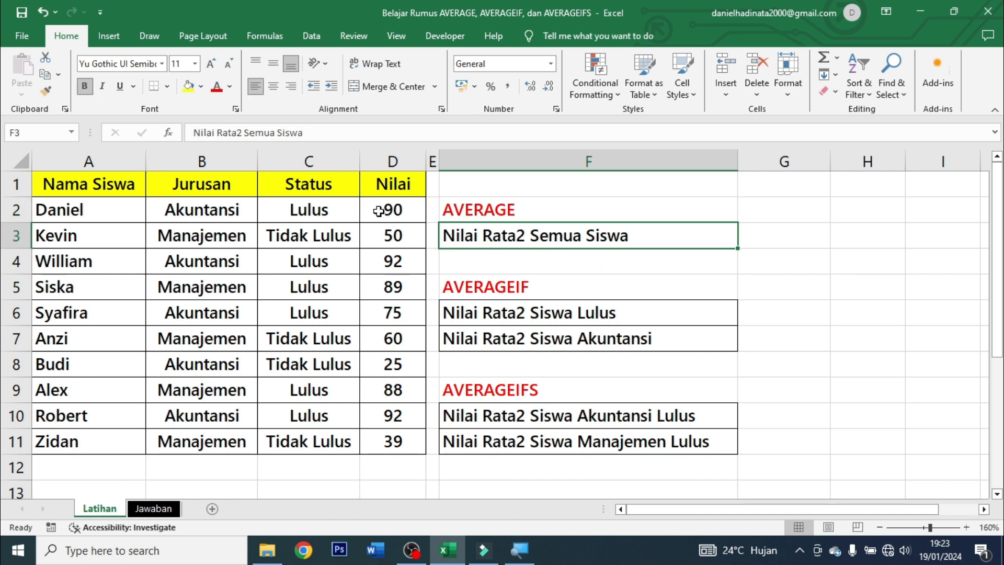
drag(387, 204, 400, 415)
Enter the formula =AVERAGE(D2:D11) in G3 to calculate the average score of all students
click(758, 244)
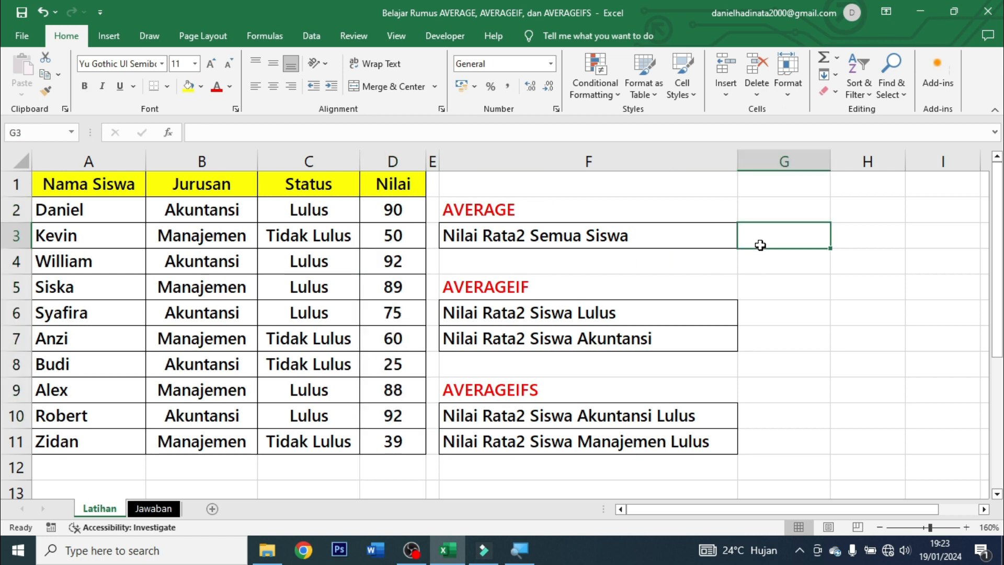
text(=)
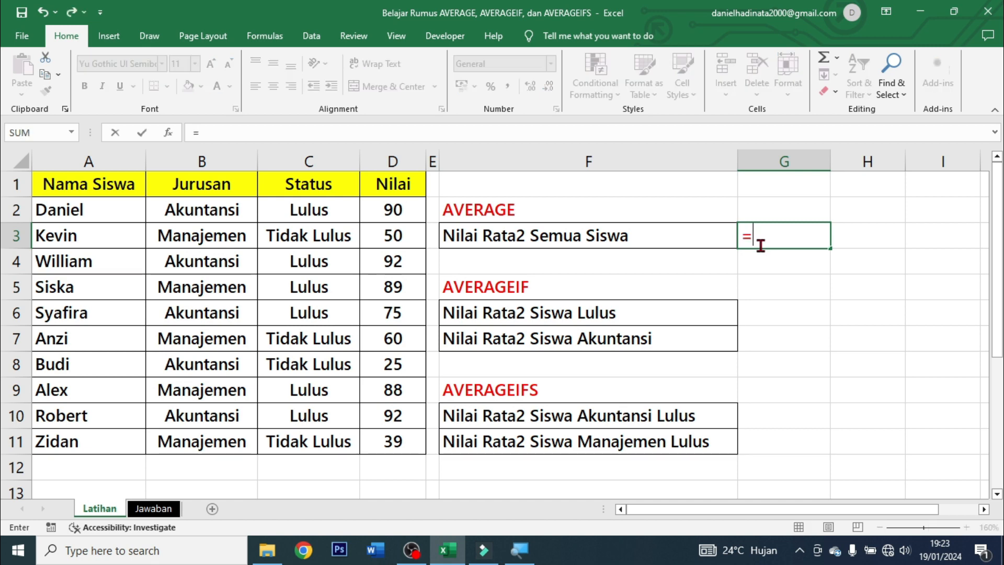
text(av)
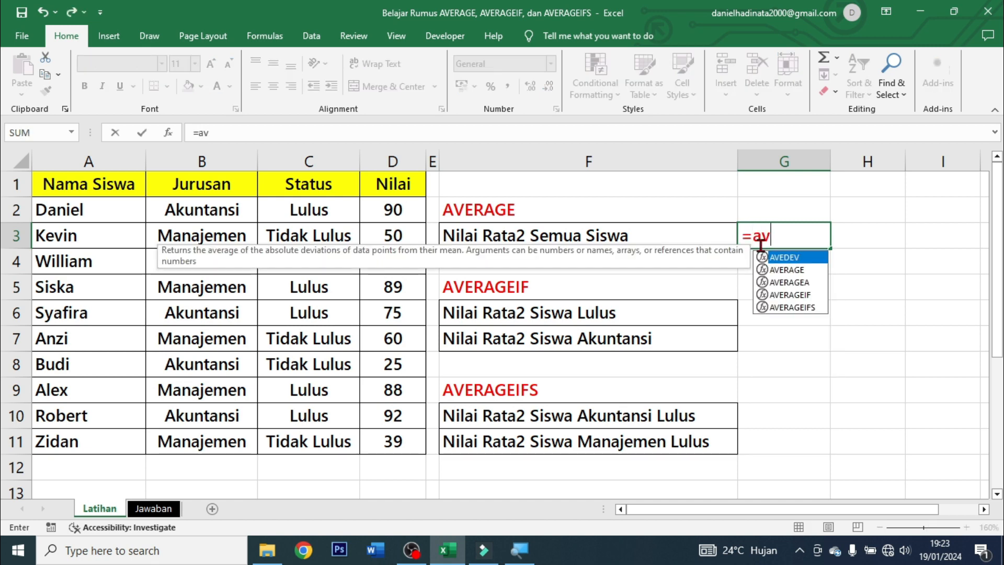
text(erage)
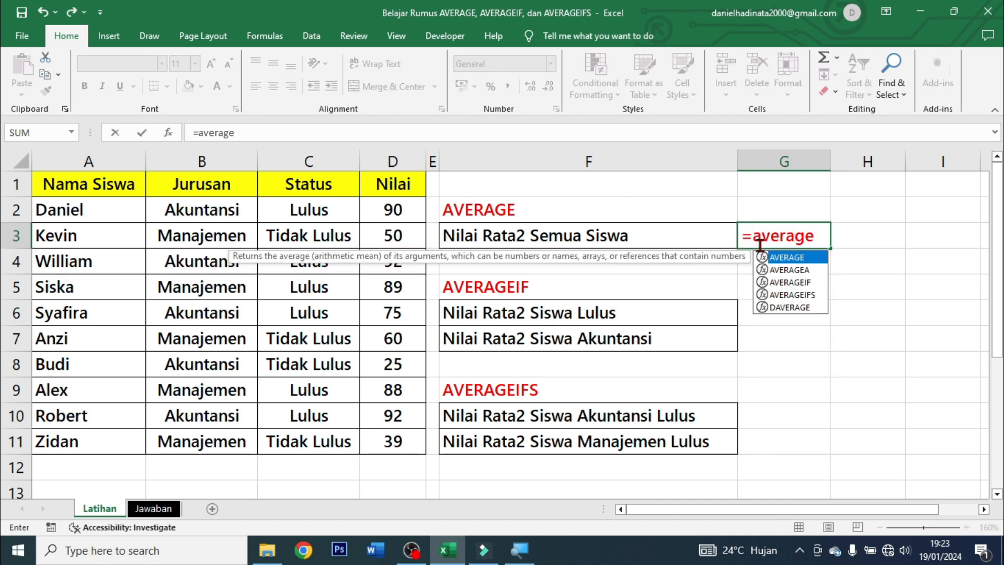
key(Tab)
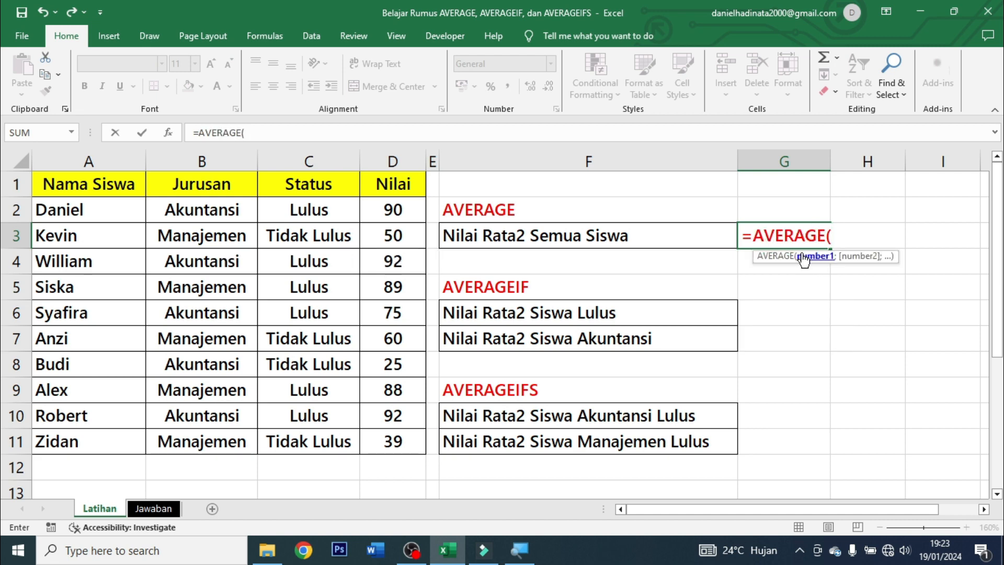
click(390, 205)
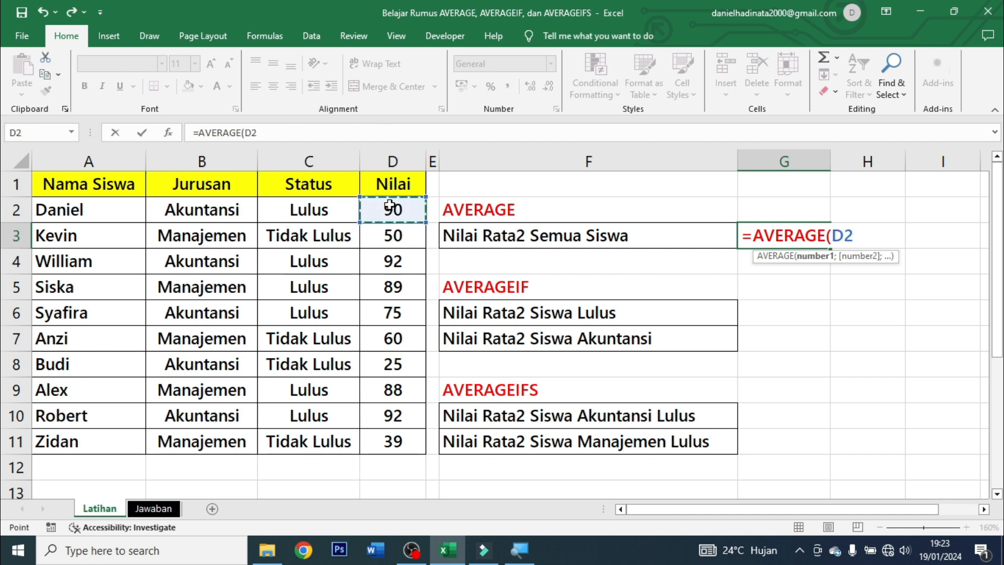
drag(390, 205, 401, 445)
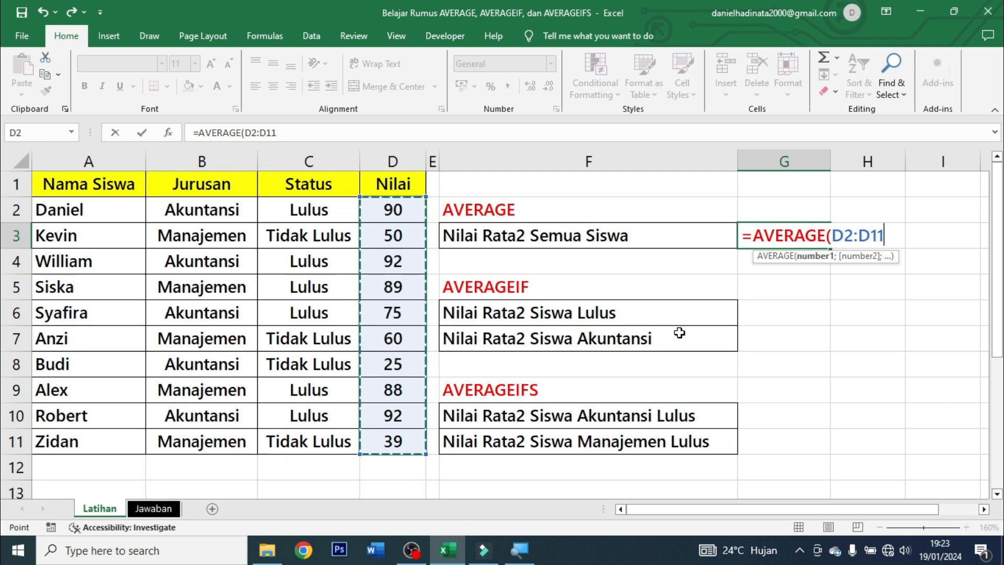
text())
key(ctrl+Return)
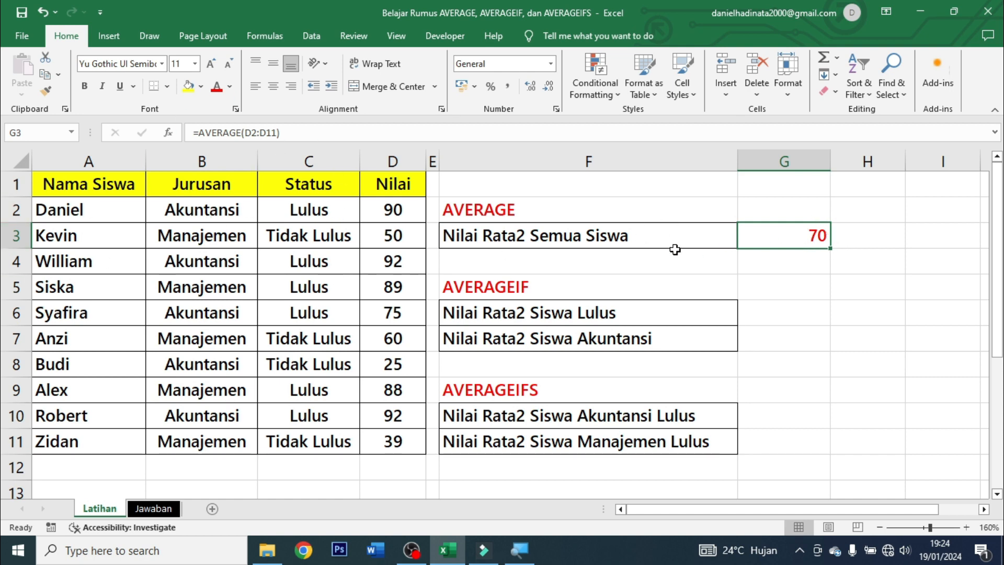
Set the Nilai score in D2 to 100 to test whether the average in G3 updates
click(400, 217)
click(402, 287)
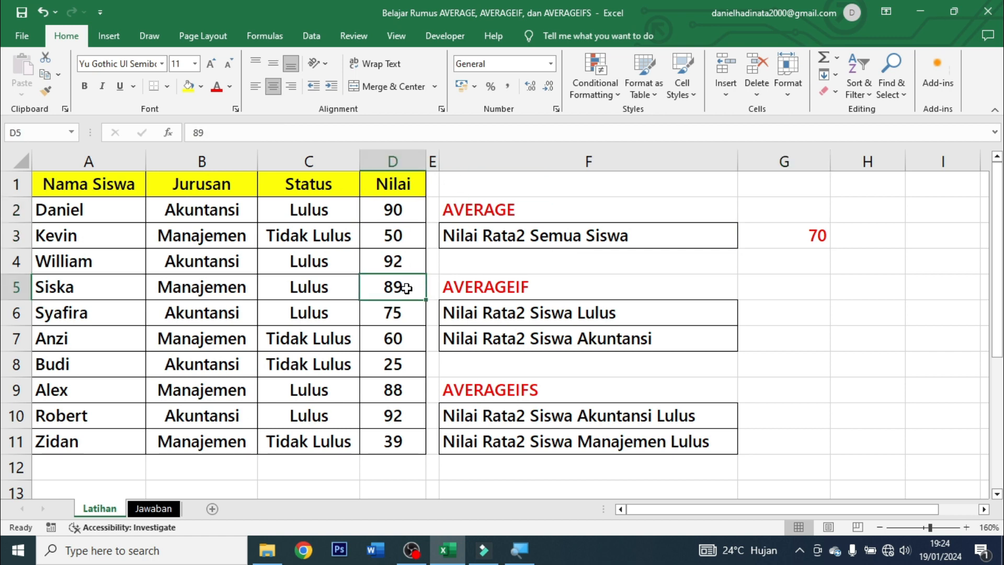
click(394, 214)
text(100)
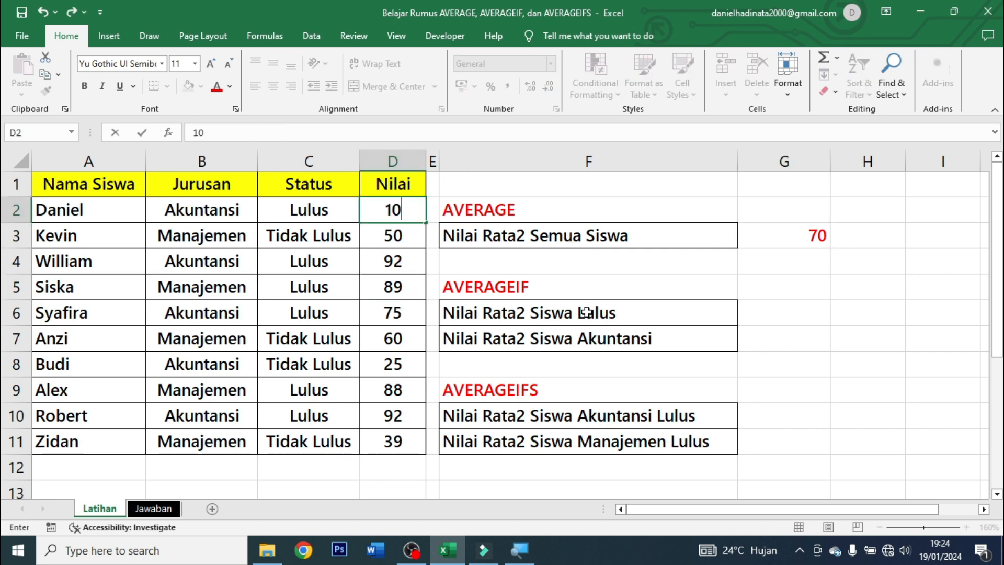
key(Tab)
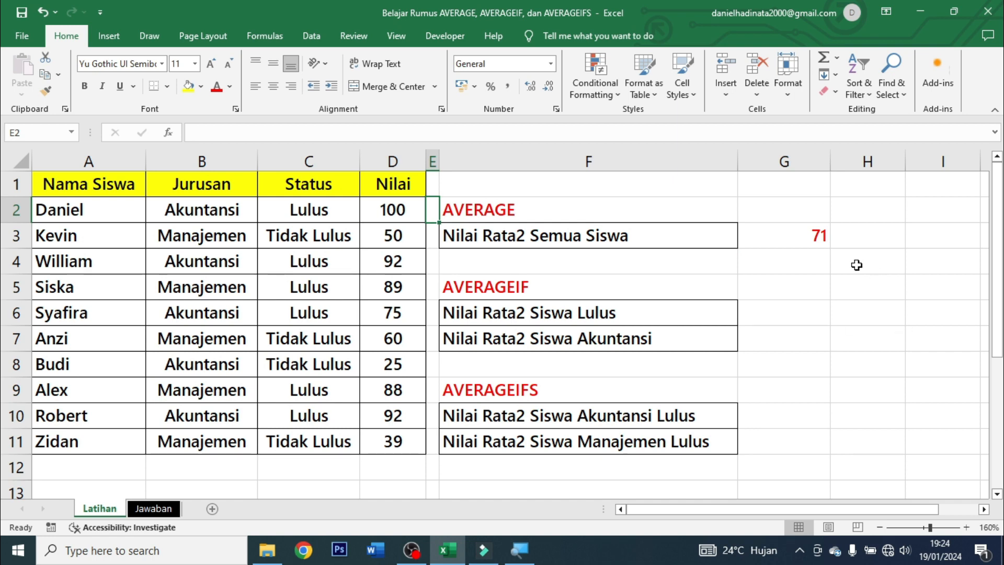
Restore the Nilai score in D2 to 90
click(391, 214)
double_click(391, 214)
key(BackSpace)
key(BackSpace)
key(BackSpace)
text(90)
key(Tab)
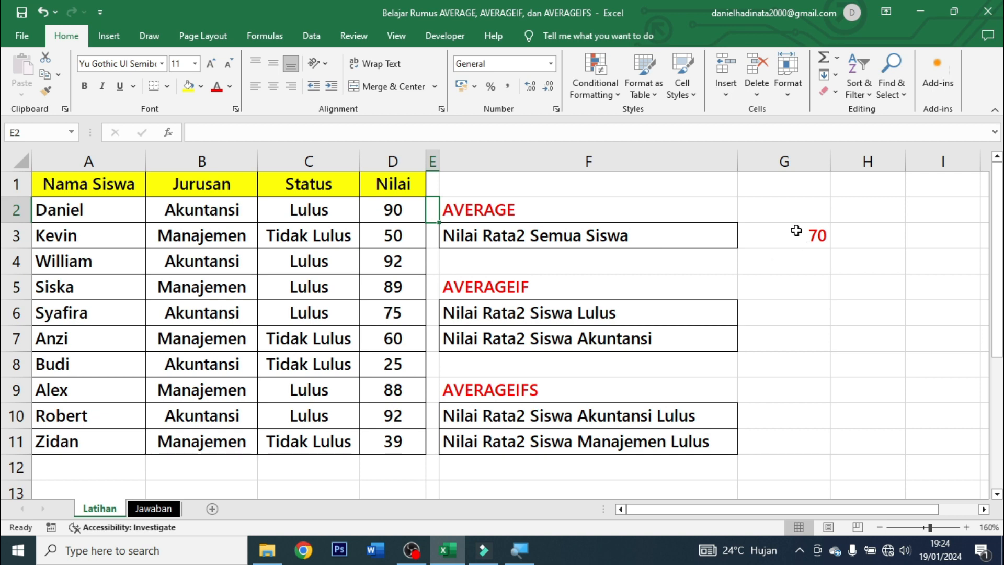
Colour only the word "Lulus" in the F6 label light blue to highlight the AVERAGEIF criterion
click(805, 306)
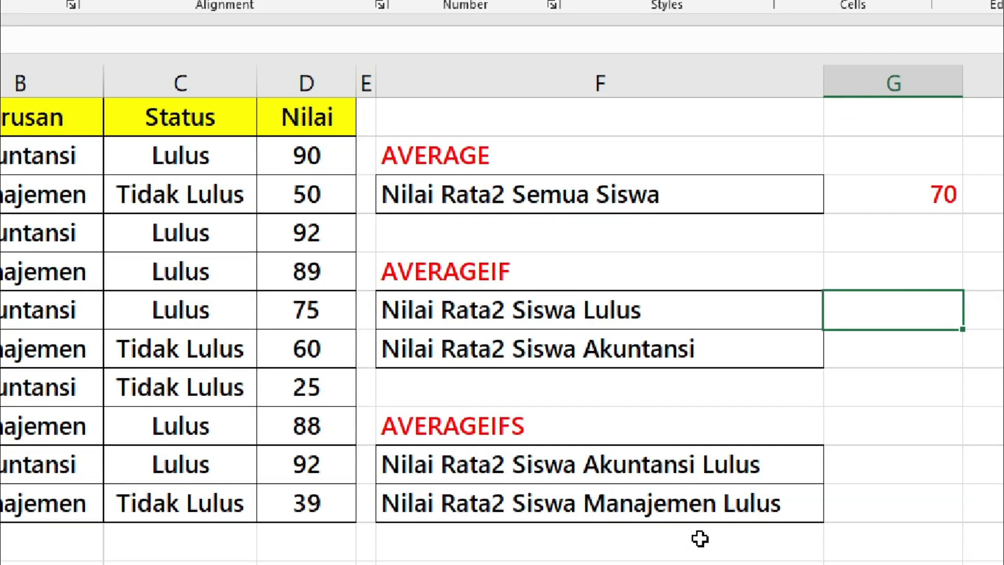
click(628, 309)
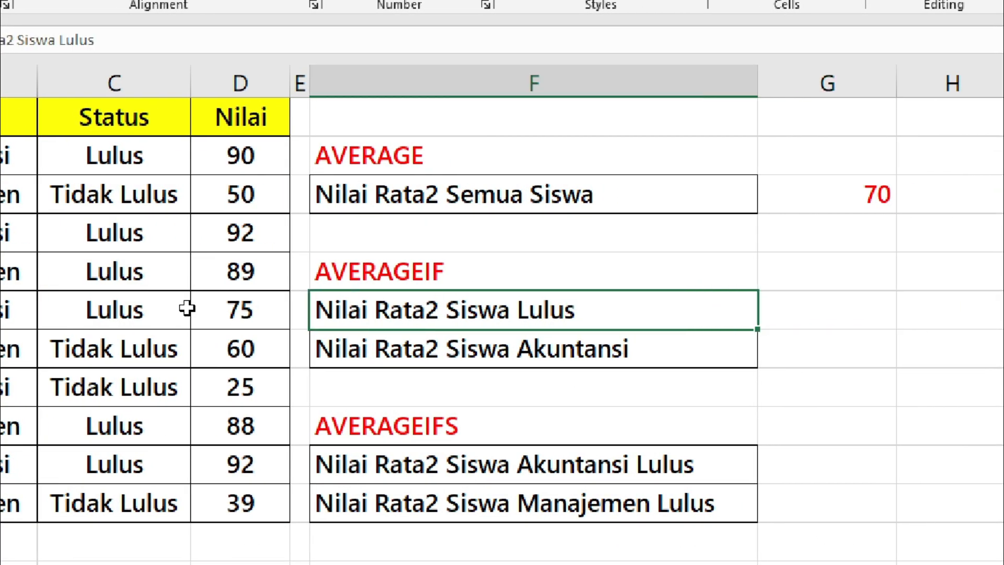
double_click(593, 319)
drag(576, 318, 518, 316)
click(601, 279)
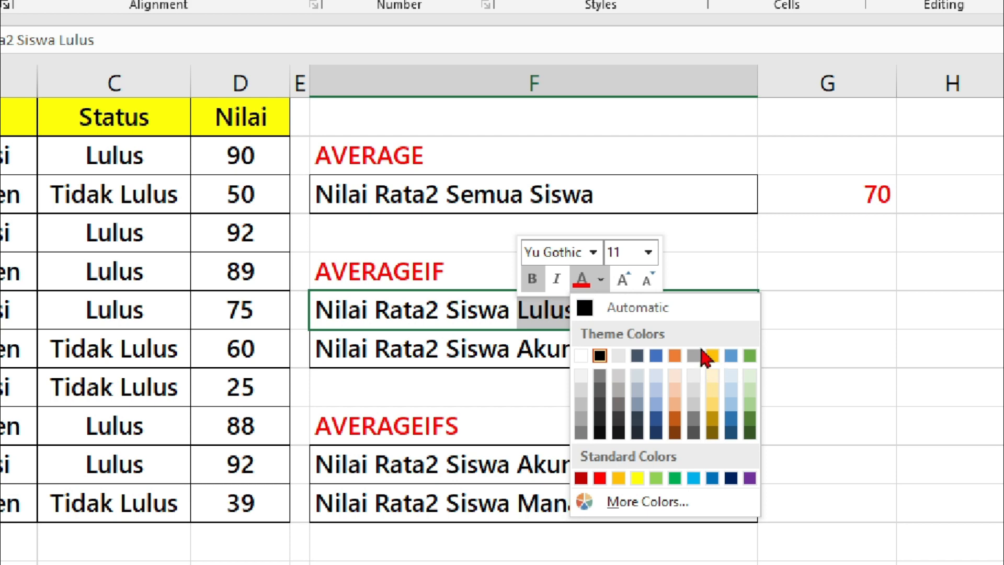
click(730, 355)
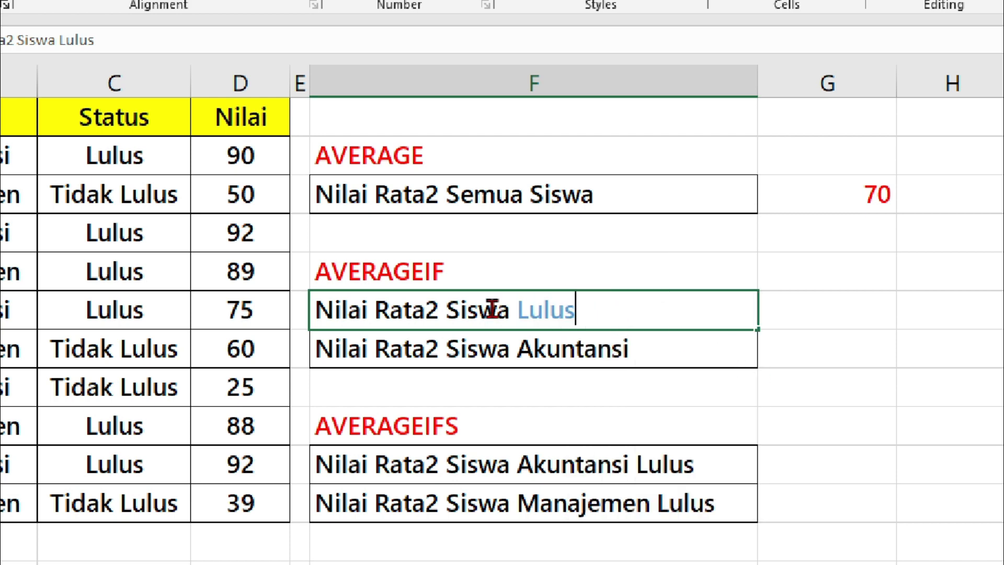
click(690, 311)
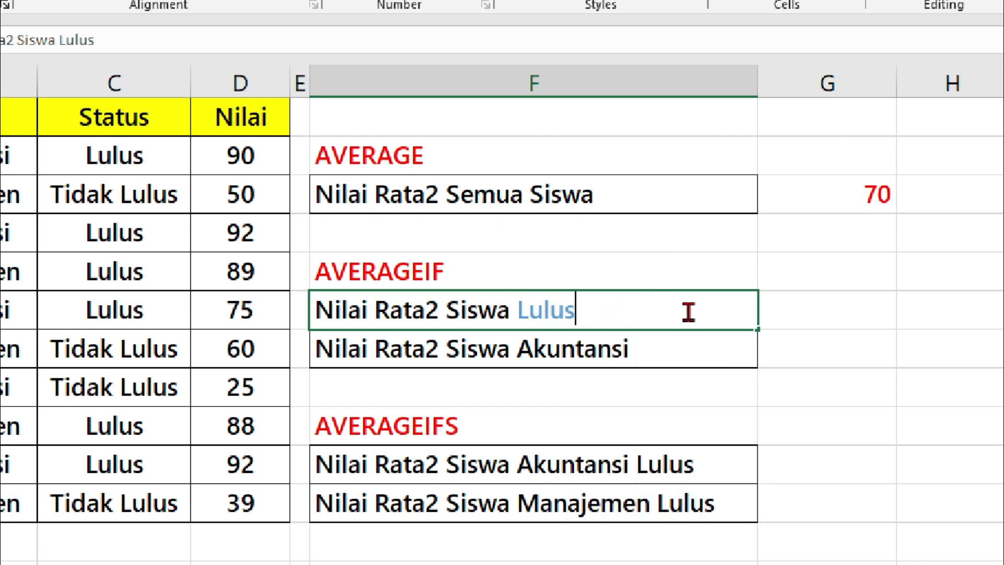
click(683, 262)
click(668, 310)
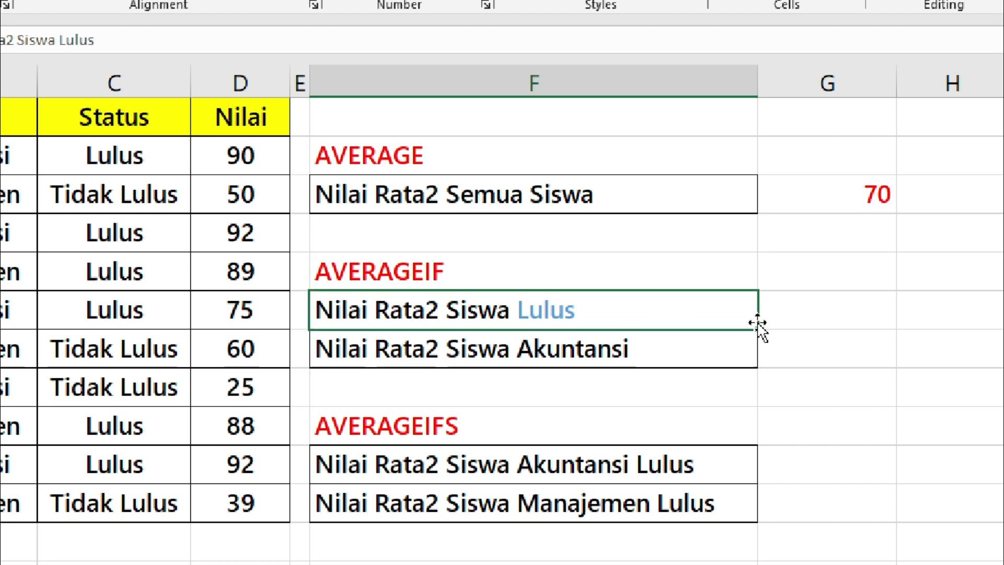
Enter the formula =AVERAGEIF(C2:C11;"Lulus";D2:D11) in G6 to average the scores of students who passed
click(823, 318)
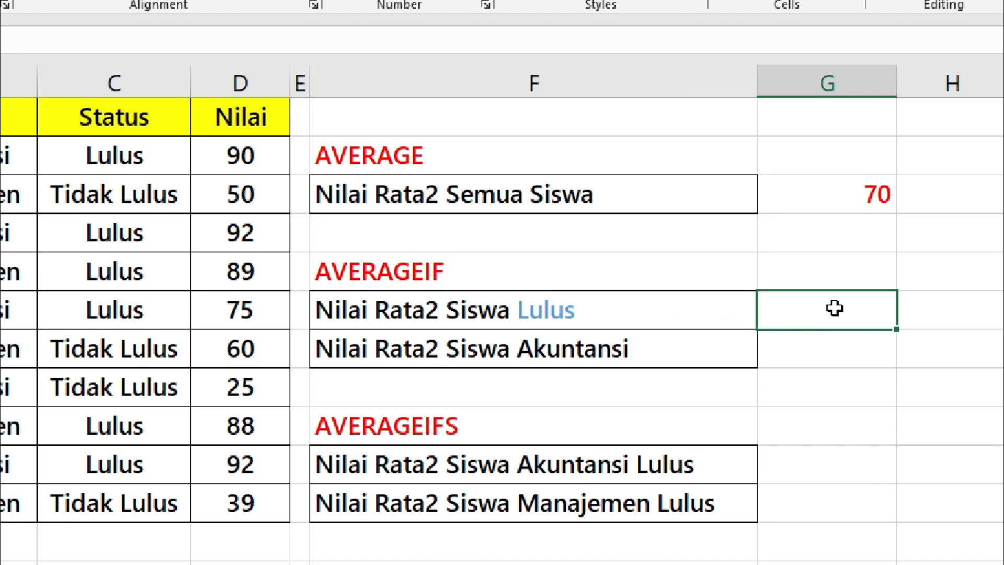
text(=aver)
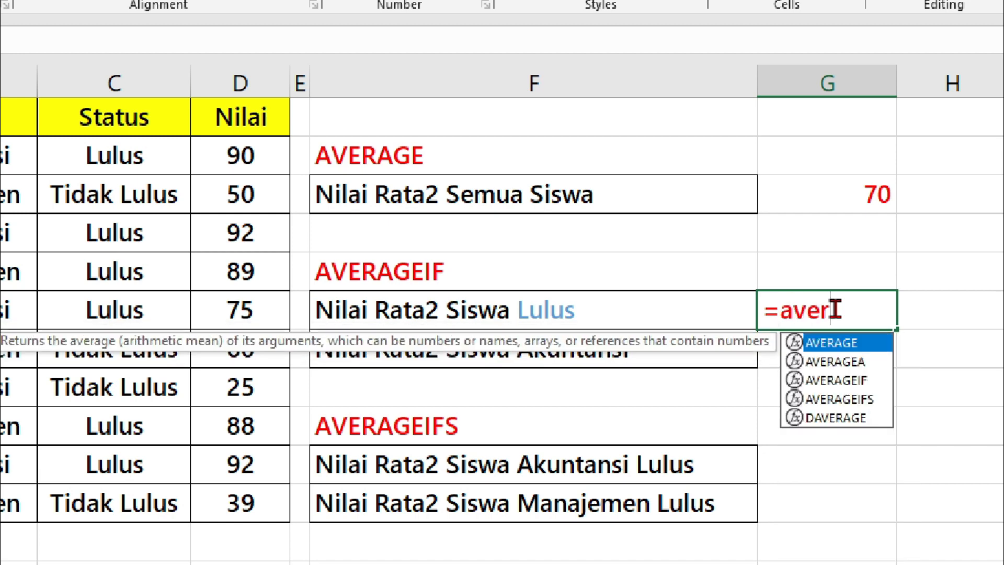
text(ageif)
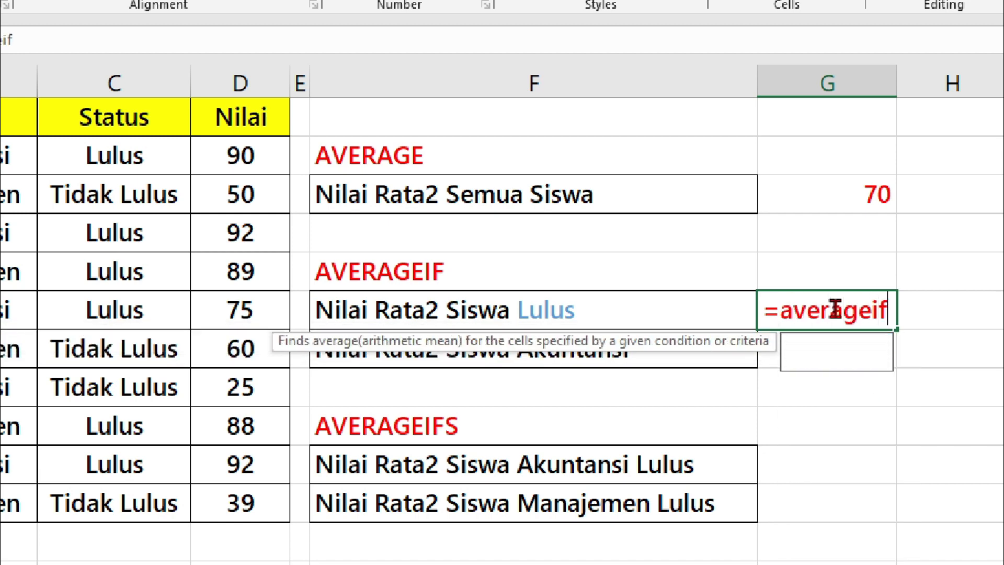
key(Tab)
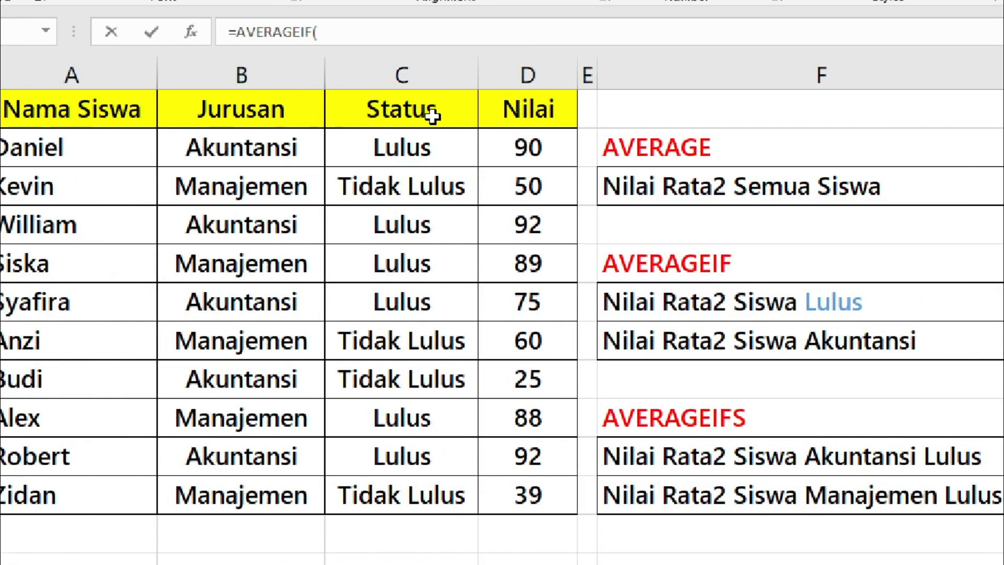
click(420, 143)
drag(419, 142, 390, 495)
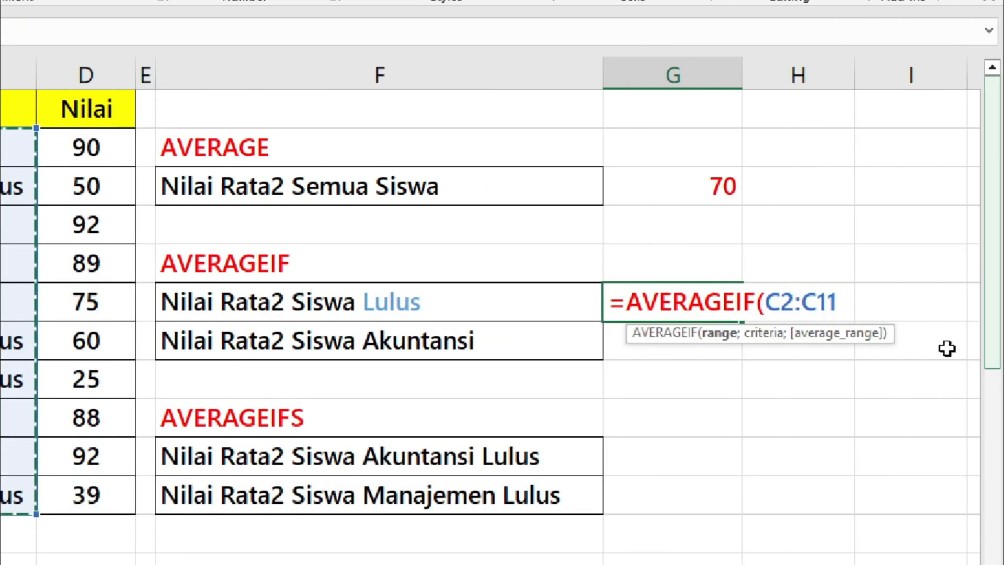
text(;)
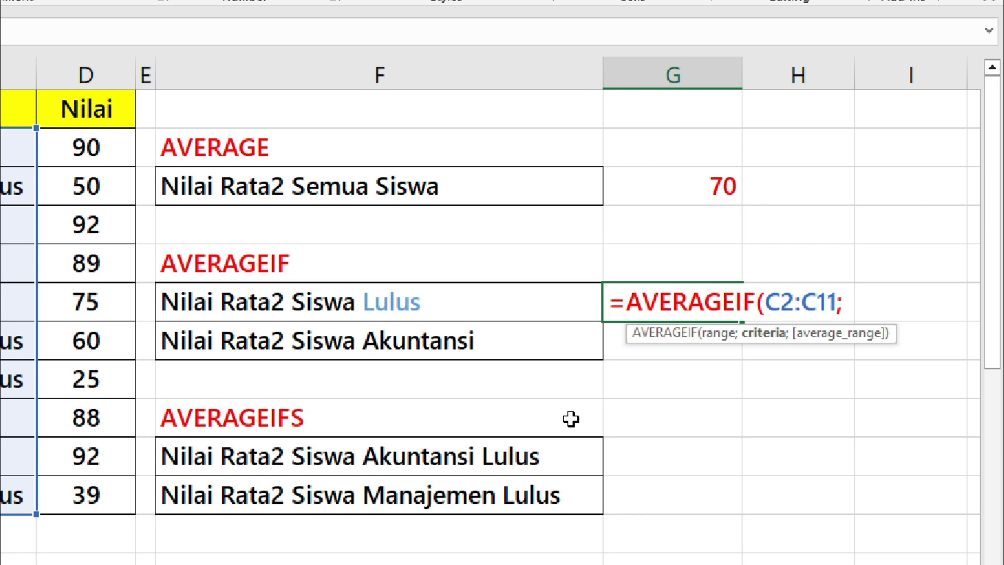
text("Lulus";)
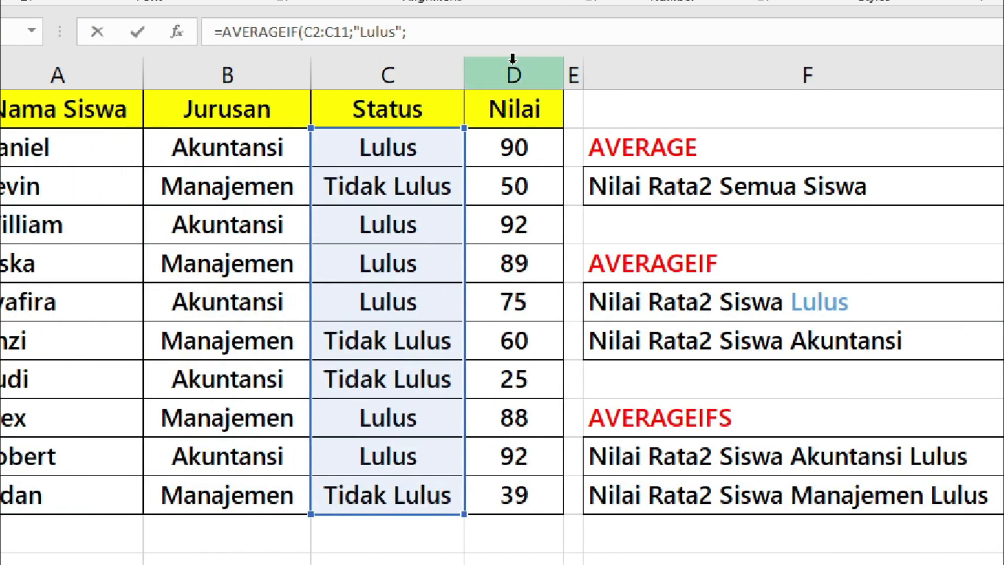
click(515, 142)
drag(519, 425, 516, 485)
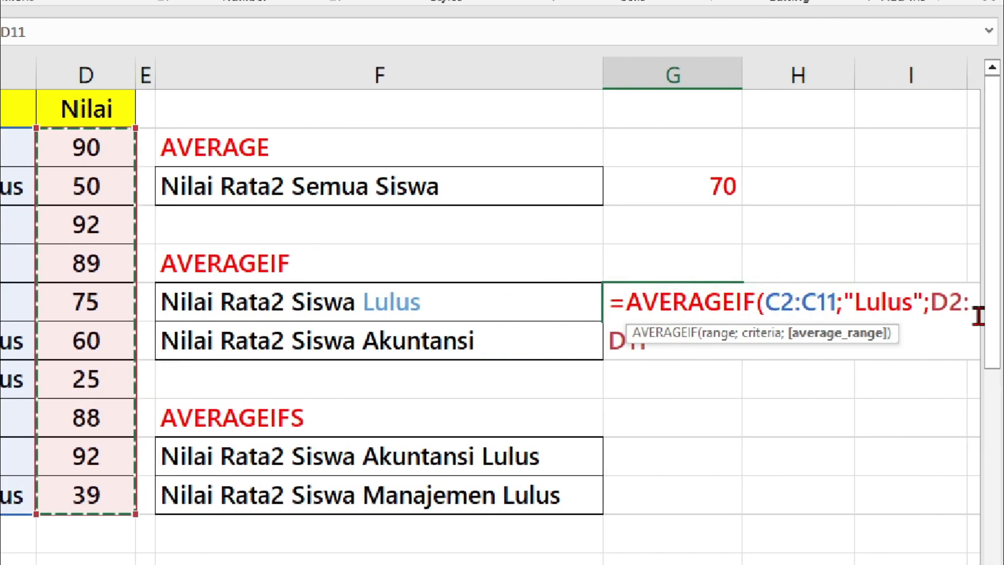
text())
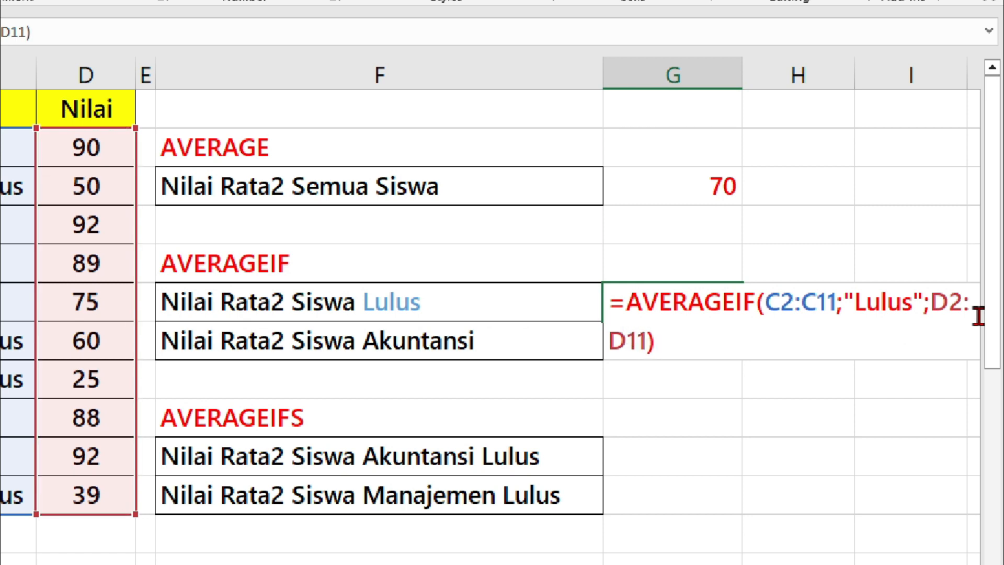
key(ctrl+Return)
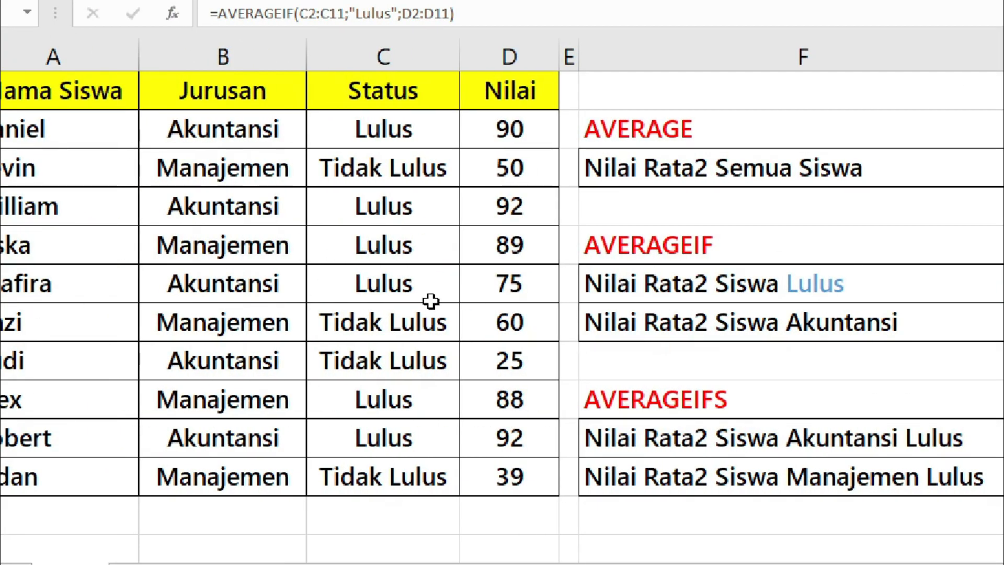
Colour only the word "Akuntansi" in the F7 label light blue to highlight its AVERAGEIF criterion
click(974, 317)
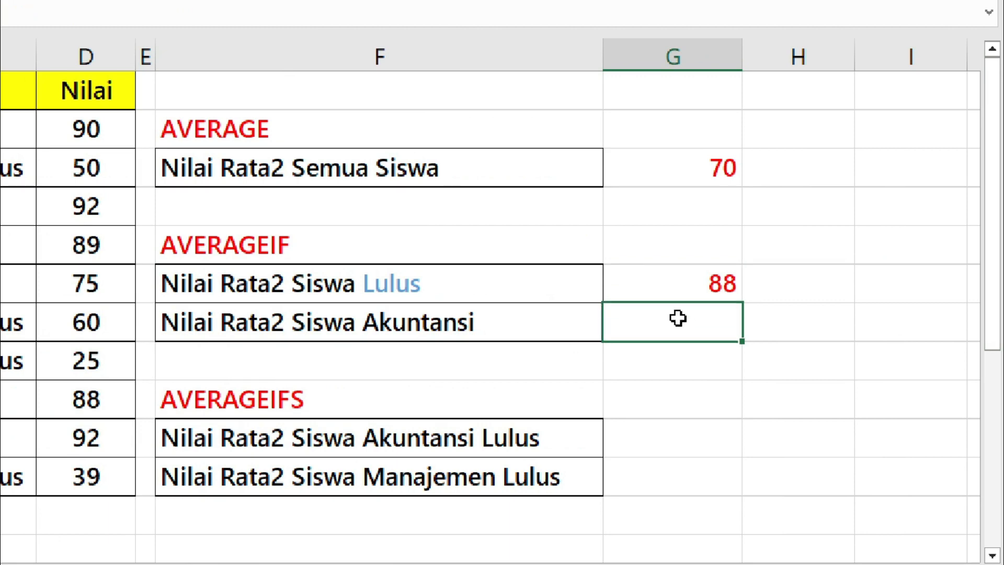
click(487, 314)
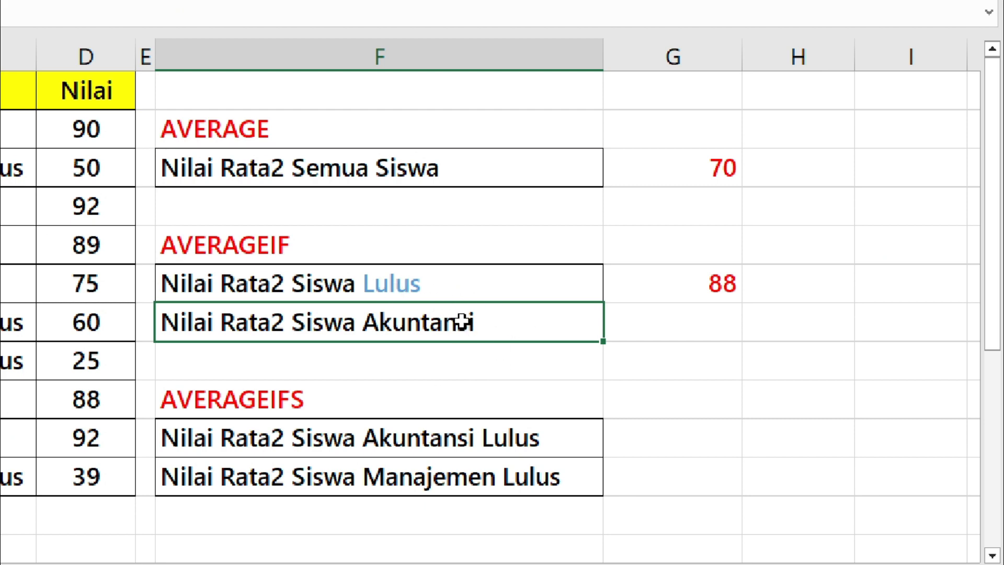
double_click(366, 322)
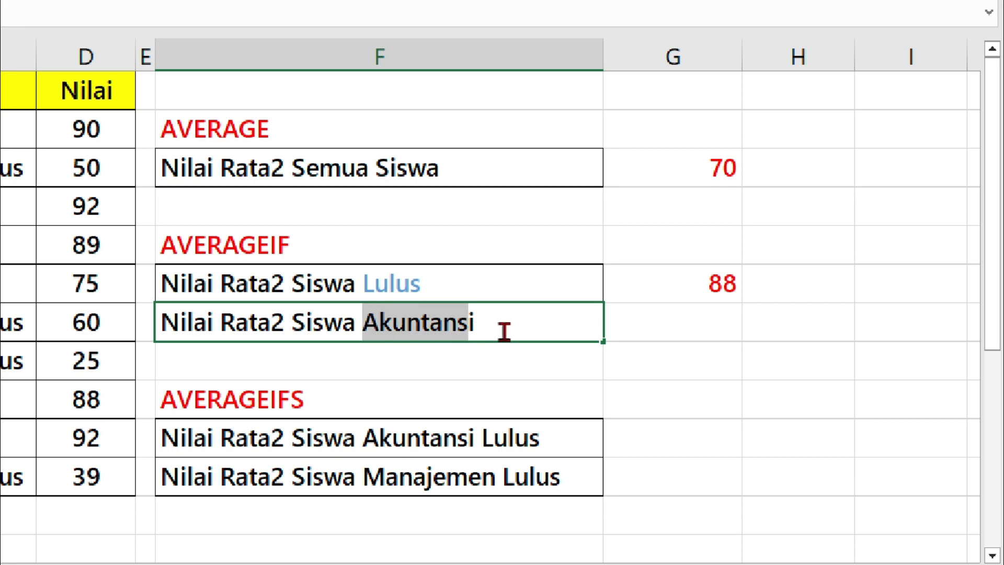
click(573, 298)
click(502, 331)
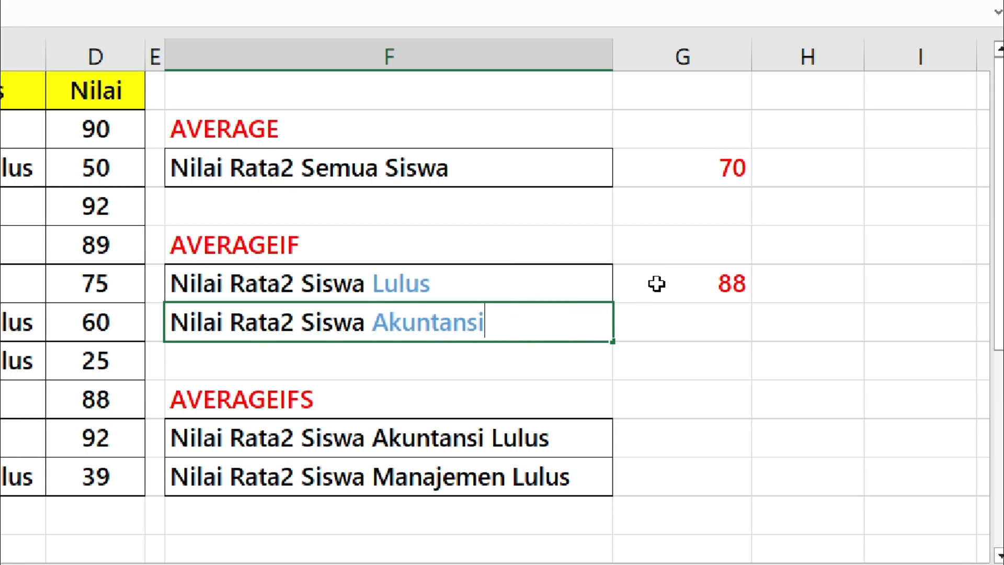
Enter the formula =AVERAGEIF(B2:B11;"Akuntansi";D2:D11) in G7 to average the scores of the Akuntansi students
click(713, 314)
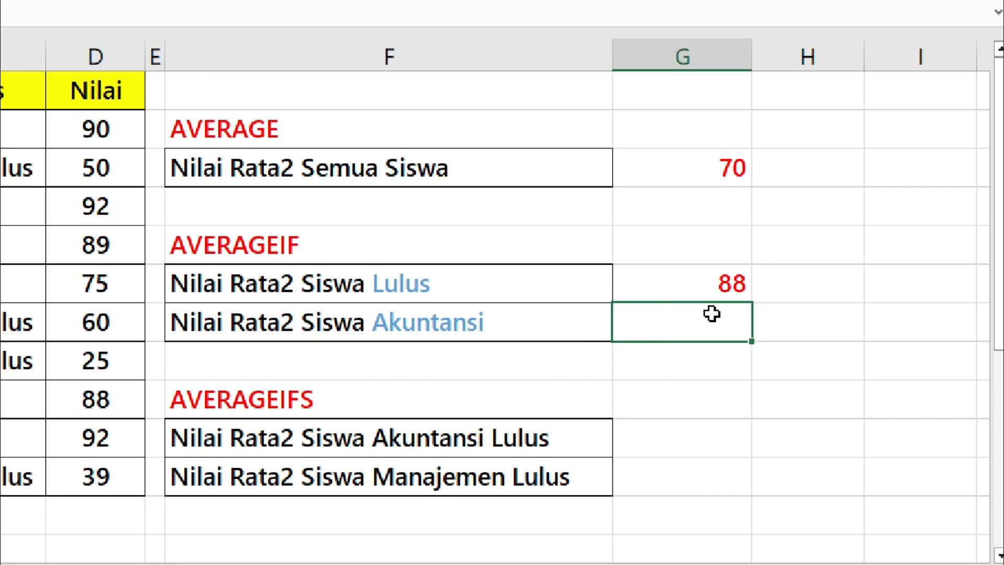
text(=avera)
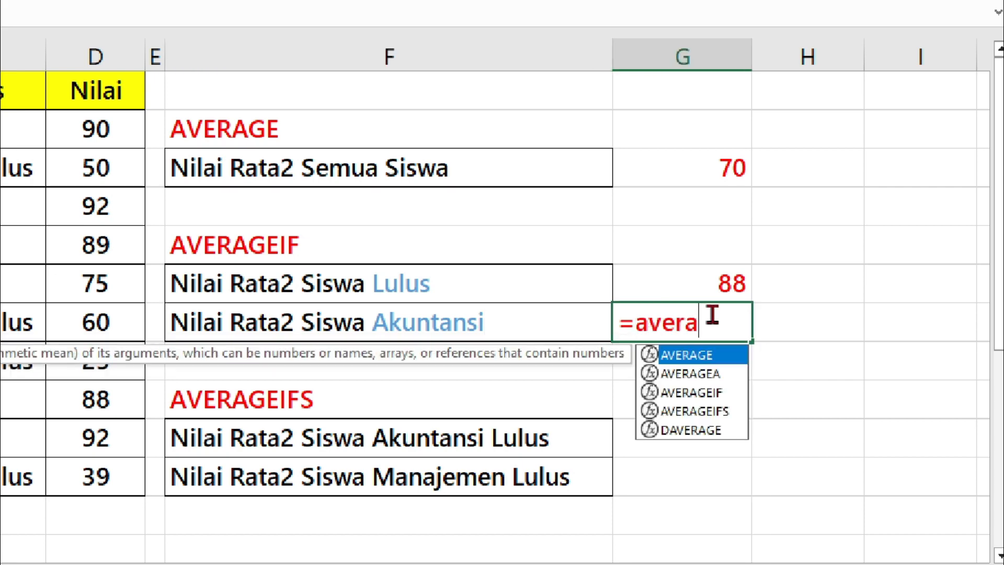
text(geif)
key(Tab)
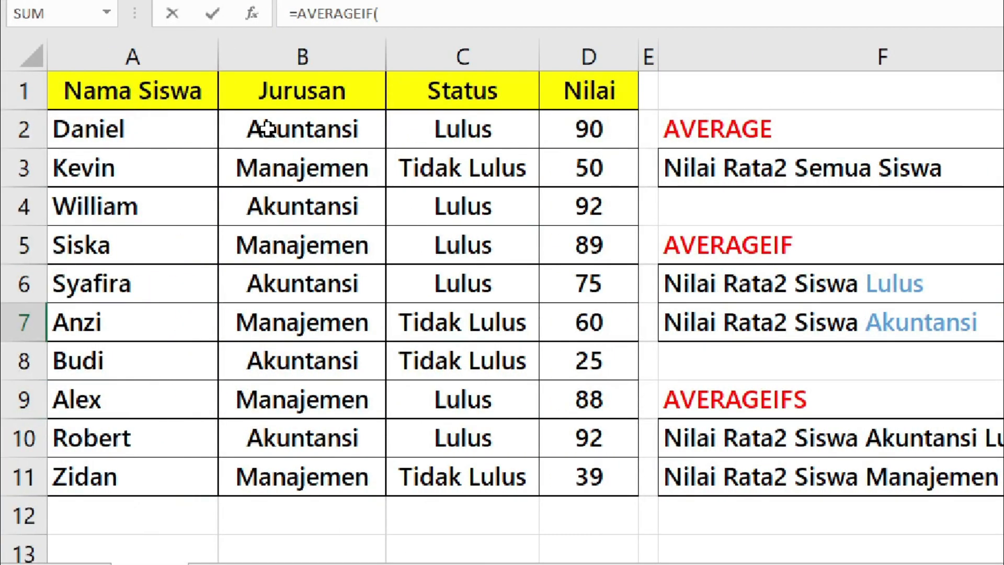
drag(298, 131, 296, 475)
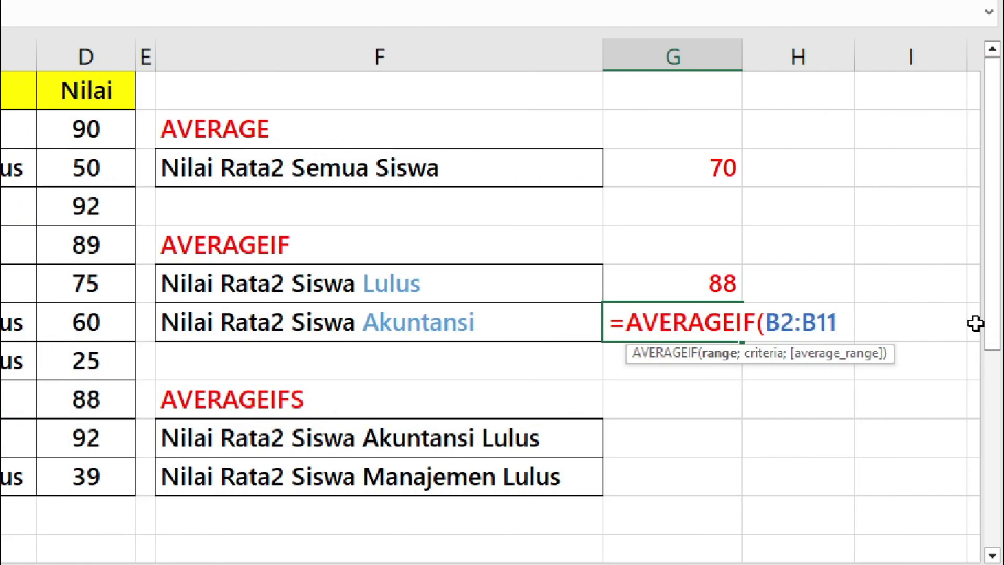
text(;)
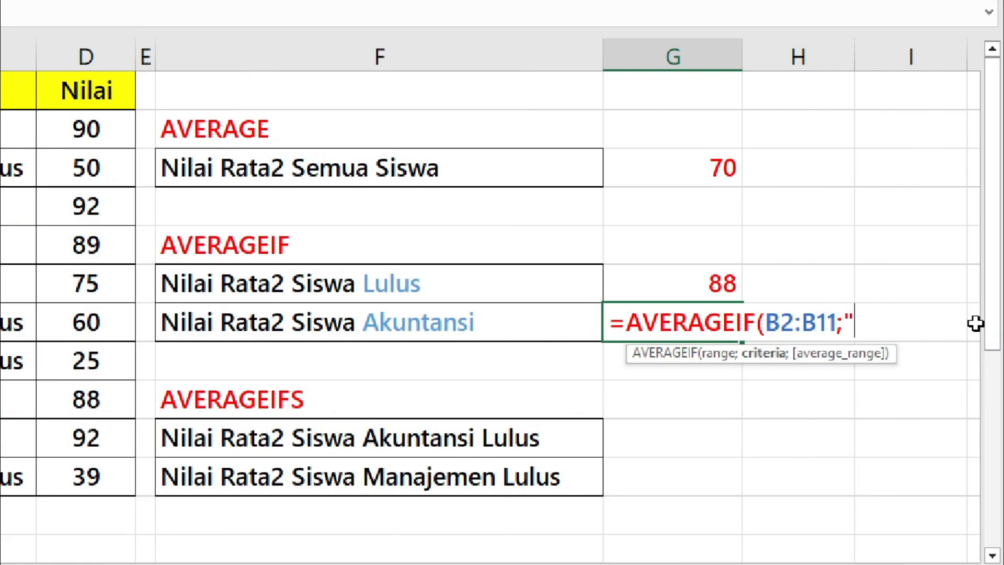
text("Akuntansi)
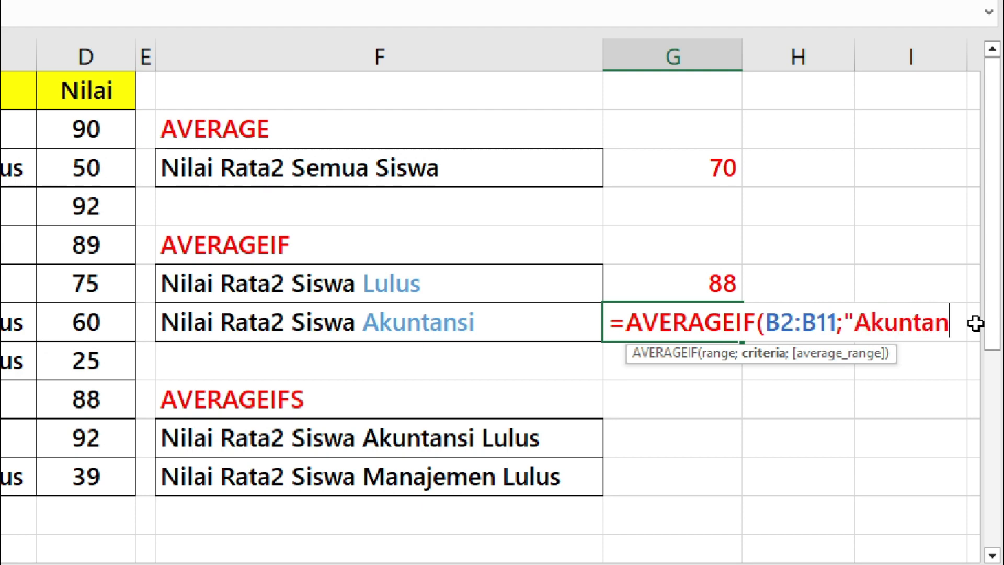
text(";)
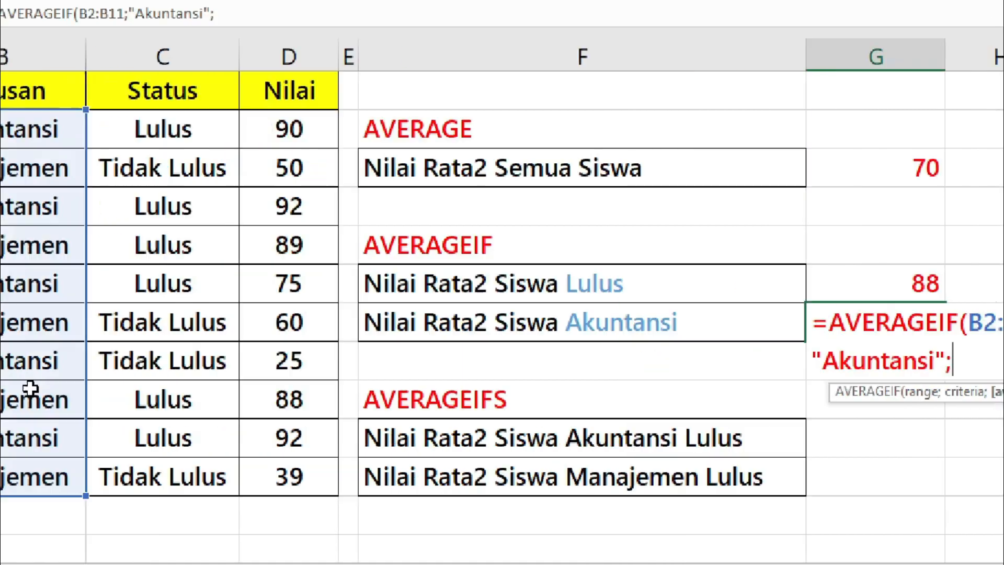
drag(329, 128, 339, 475)
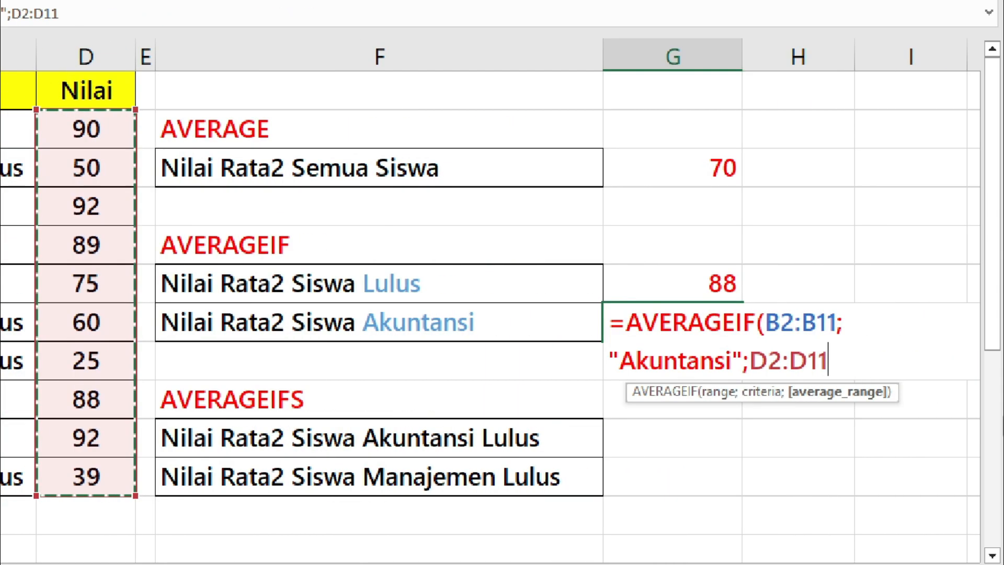
text())
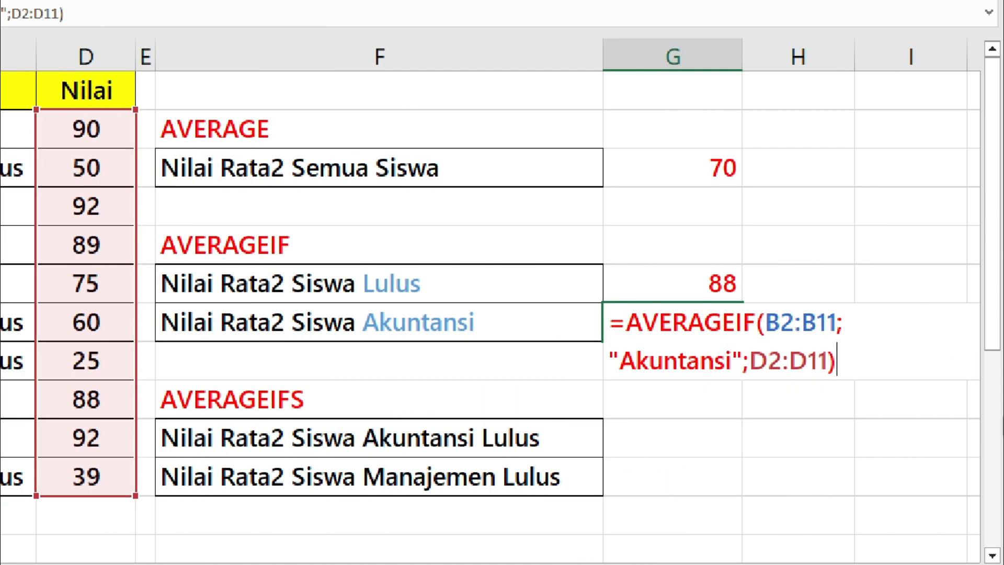
key(ctrl+Return)
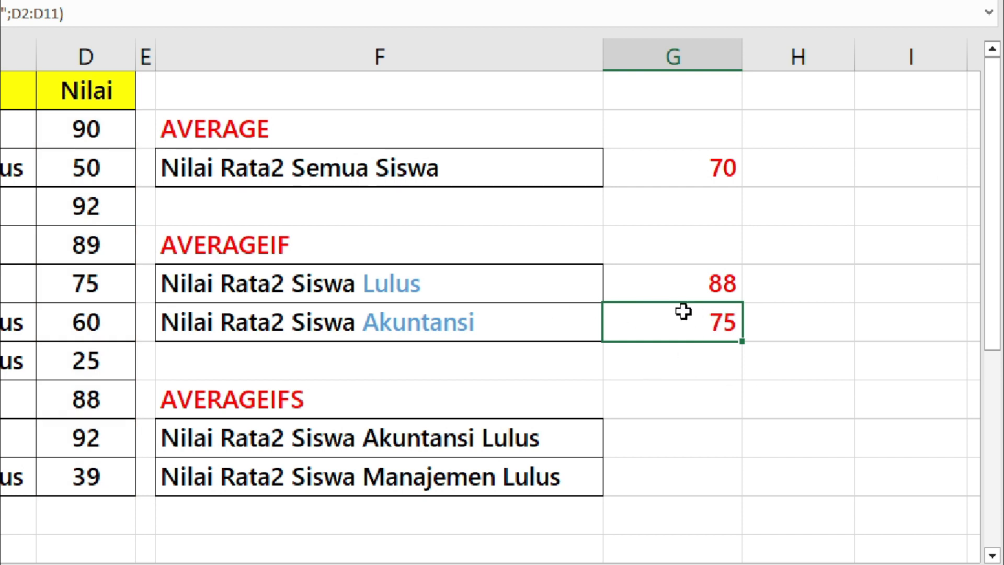
Review the AVERAGEIF labels and results in F6:G7 and compare their single criteria with the two-criteria AVERAGEIFS labels in F10:F11
click(703, 278)
click(665, 329)
click(535, 273)
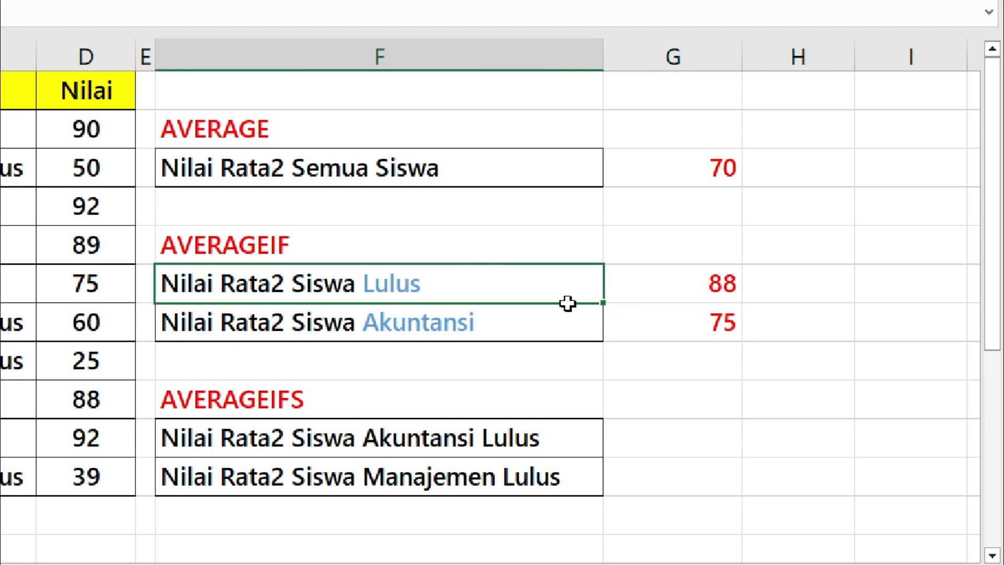
click(478, 242)
drag(482, 287, 487, 336)
click(663, 292)
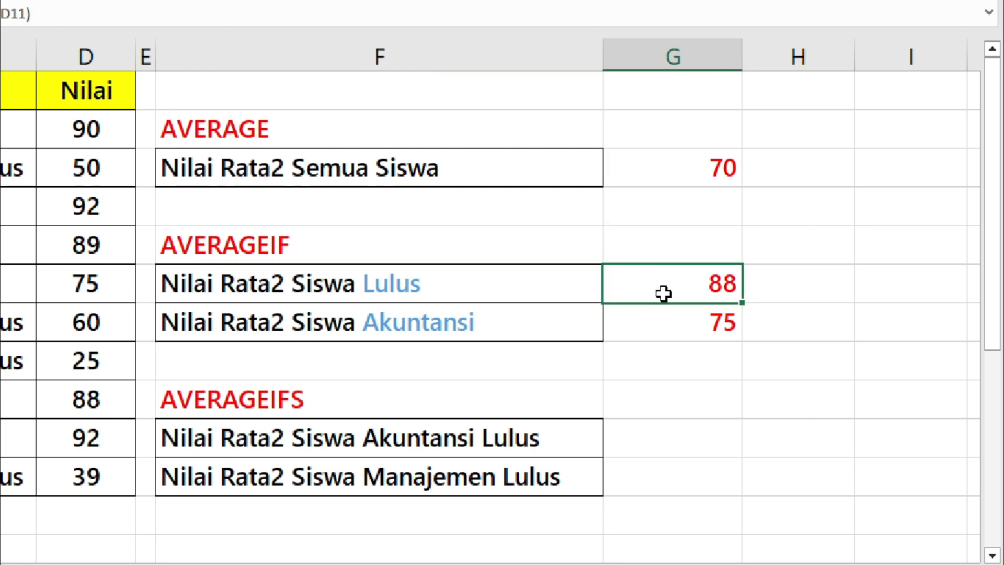
click(371, 426)
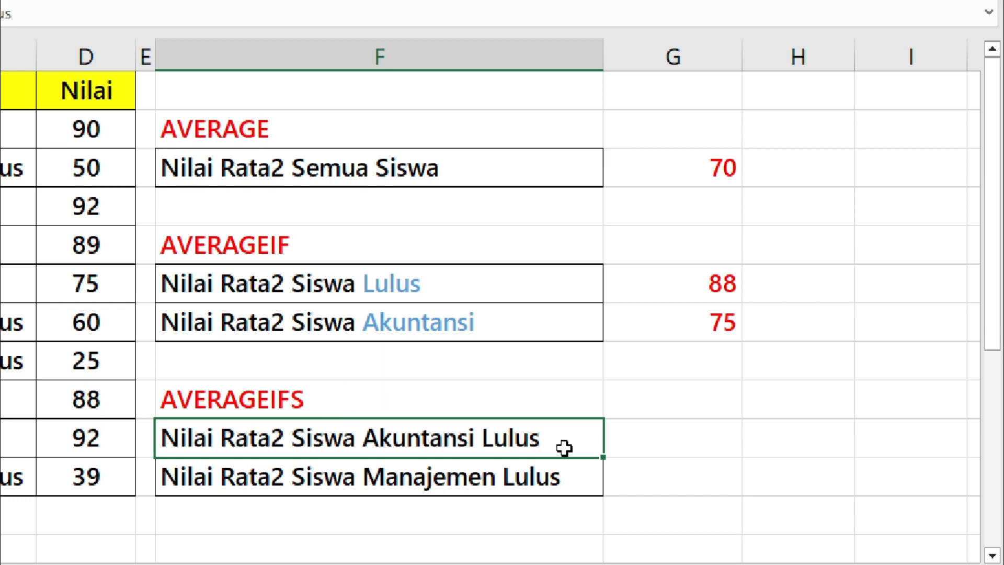
click(620, 438)
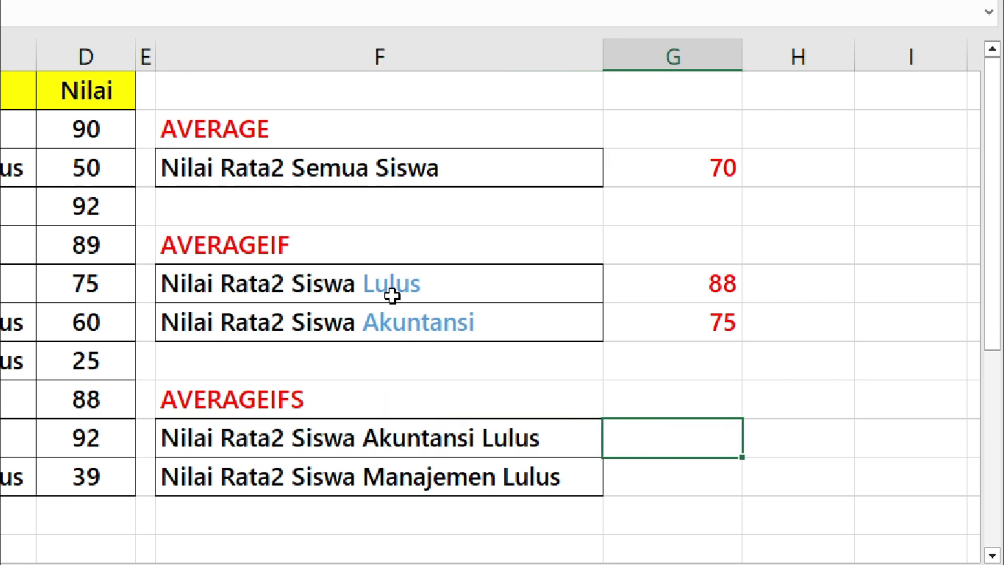
click(382, 385)
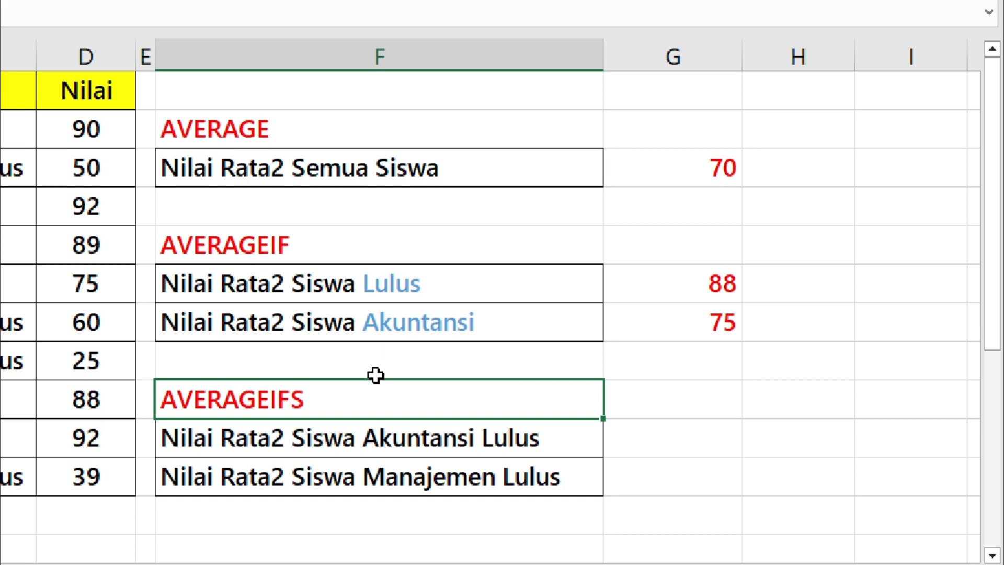
click(306, 256)
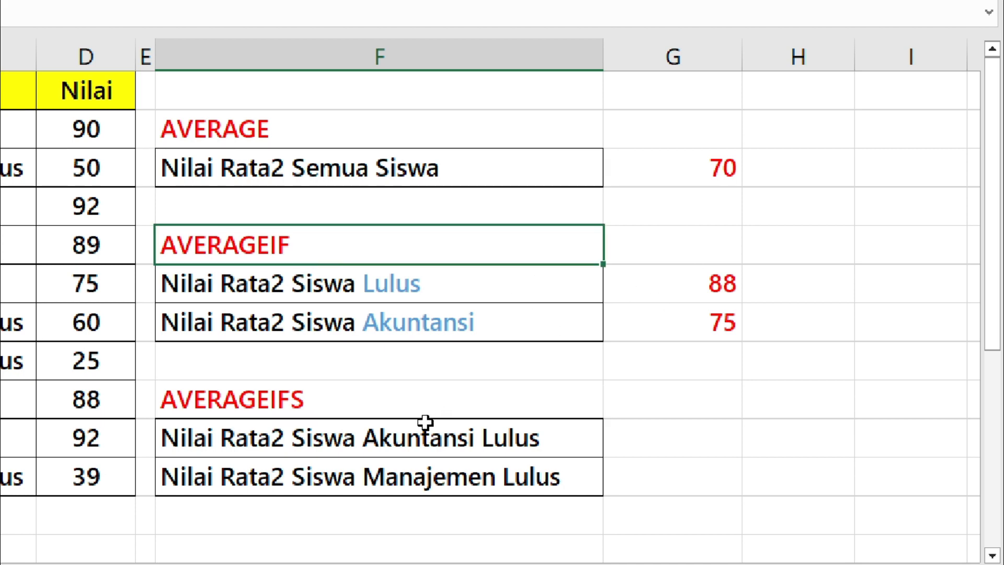
click(447, 442)
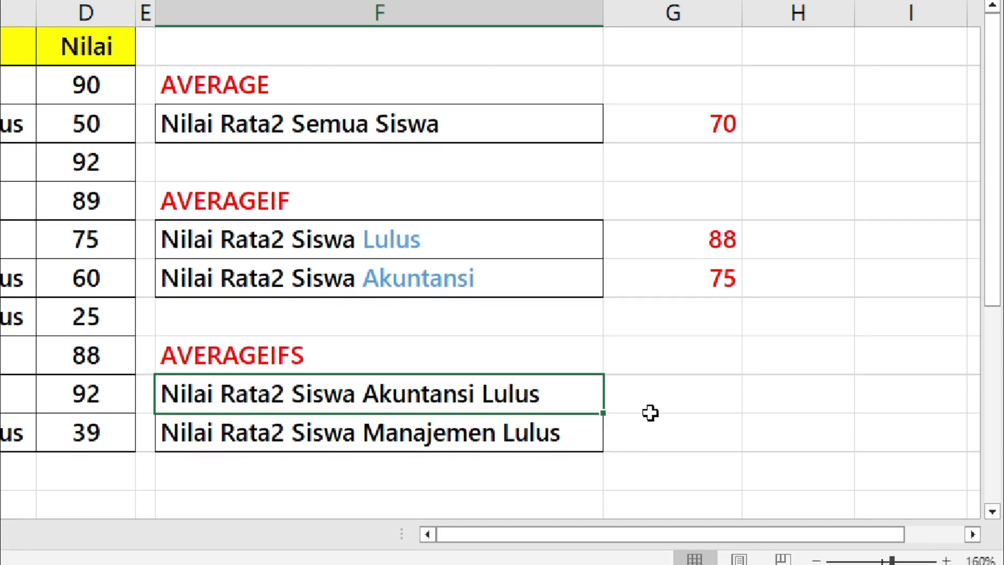
click(537, 435)
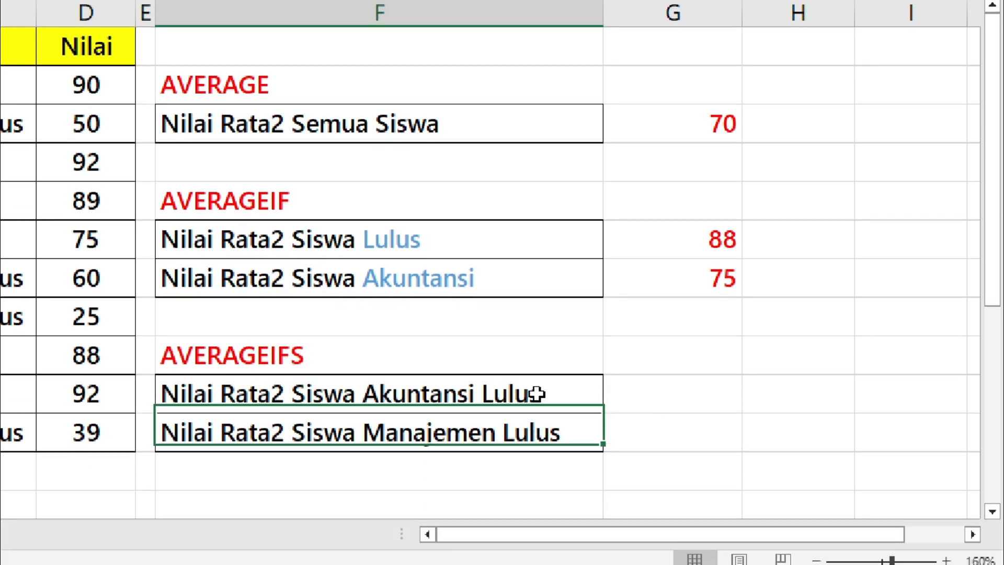
Colour only the word "Akuntansi" in the F10 label light blue to mark the first AVERAGEIFS criterion
click(535, 395)
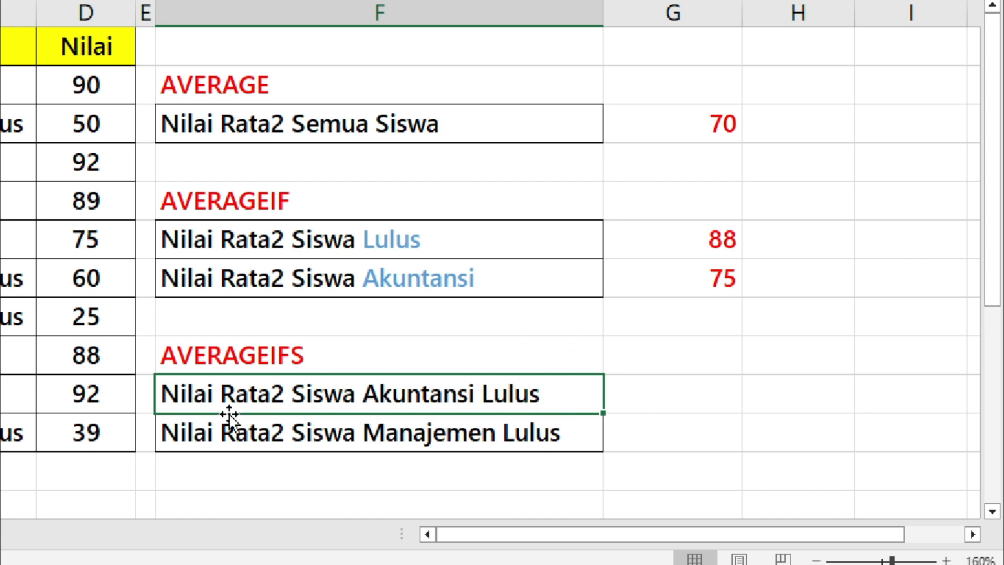
double_click(416, 392)
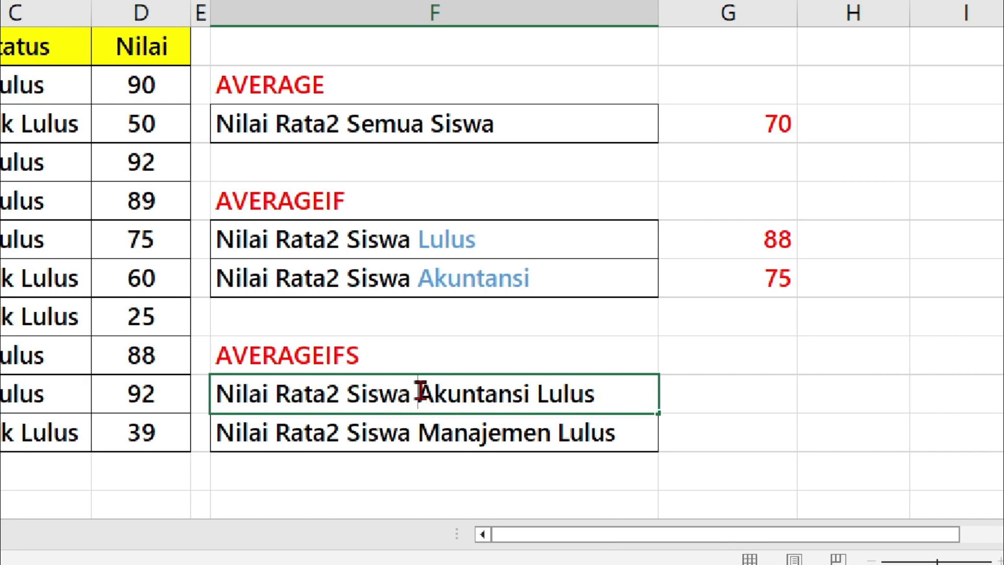
drag(416, 392, 529, 394)
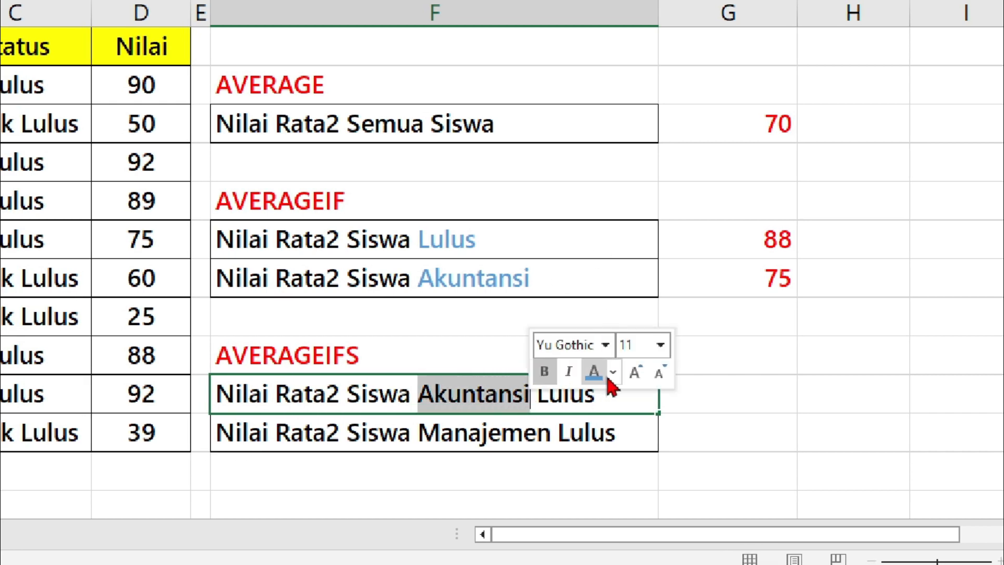
click(596, 373)
click(572, 422)
Colour only the word "Lulus" in the F10 label purple to mark the second AVERAGEIFS criterion
double_click(552, 390)
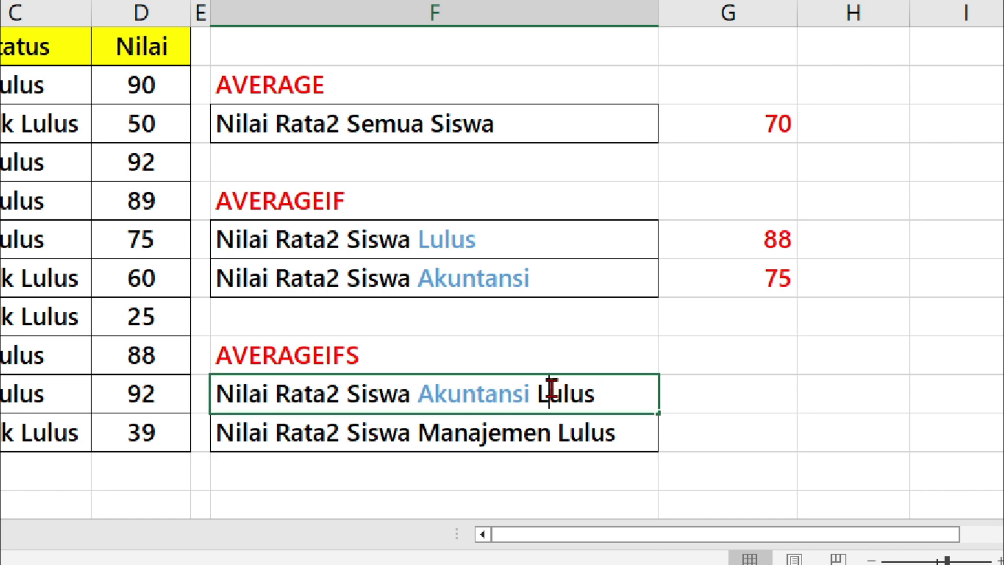
drag(537, 393, 643, 406)
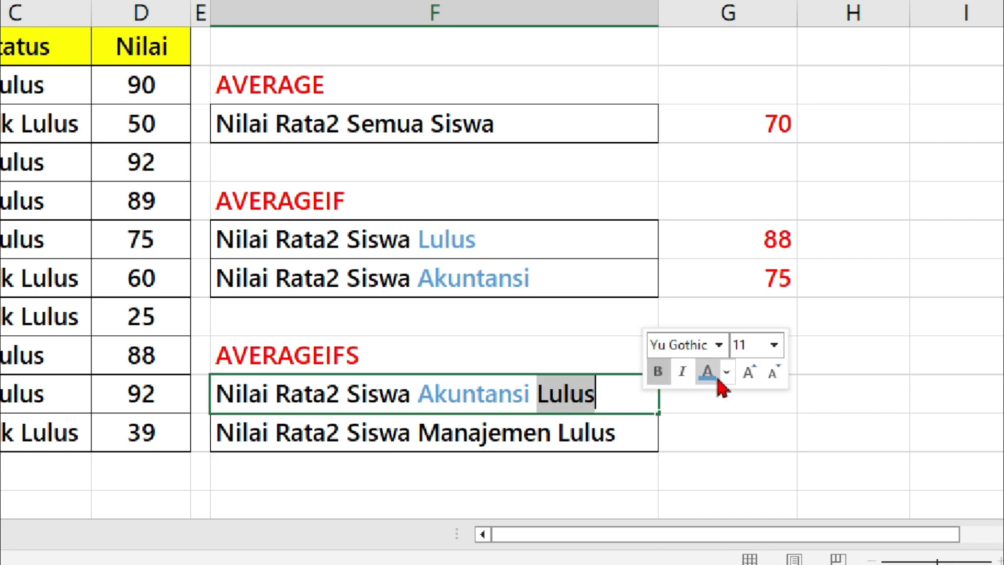
click(725, 373)
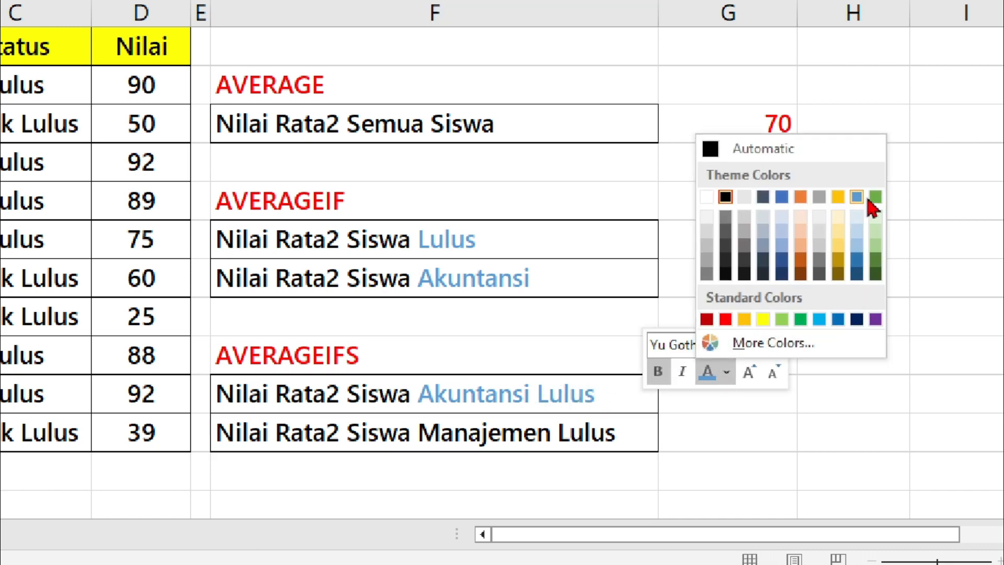
click(875, 319)
click(690, 385)
click(601, 395)
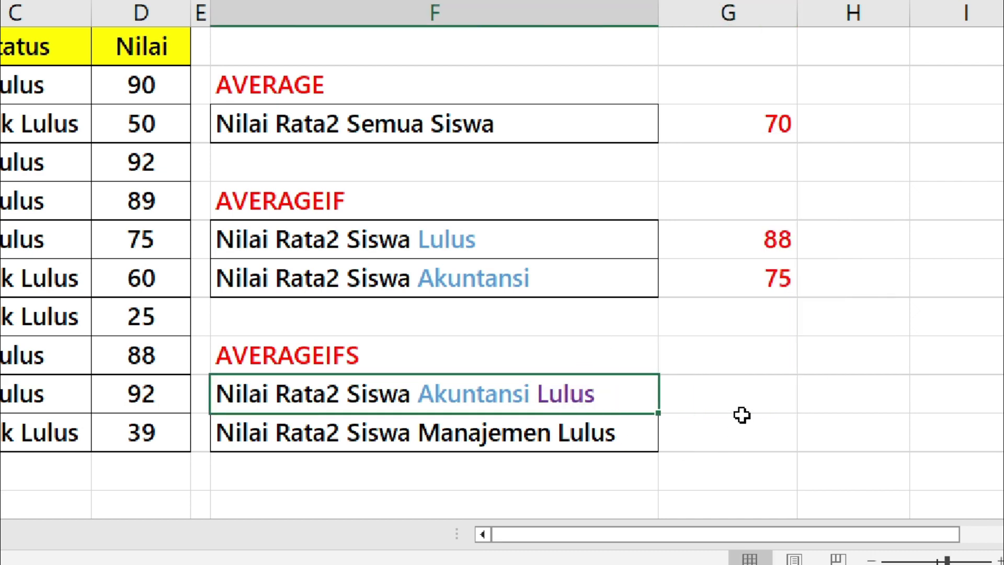
Start an AVERAGEIFS formula in G10 with average range D2:D11, first criteria range B2:B11 and criterion "Akuntansi"
click(736, 393)
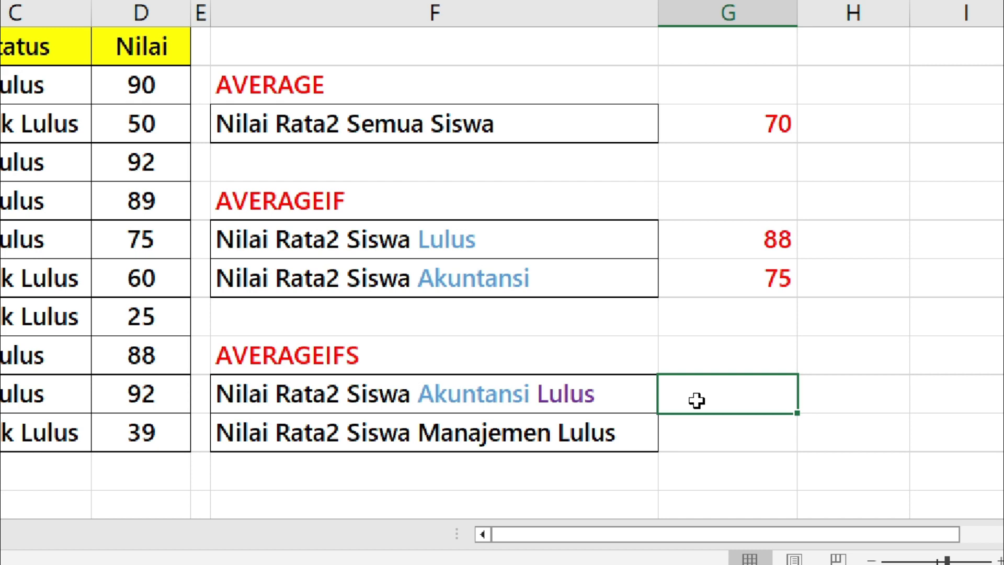
text(=averag)
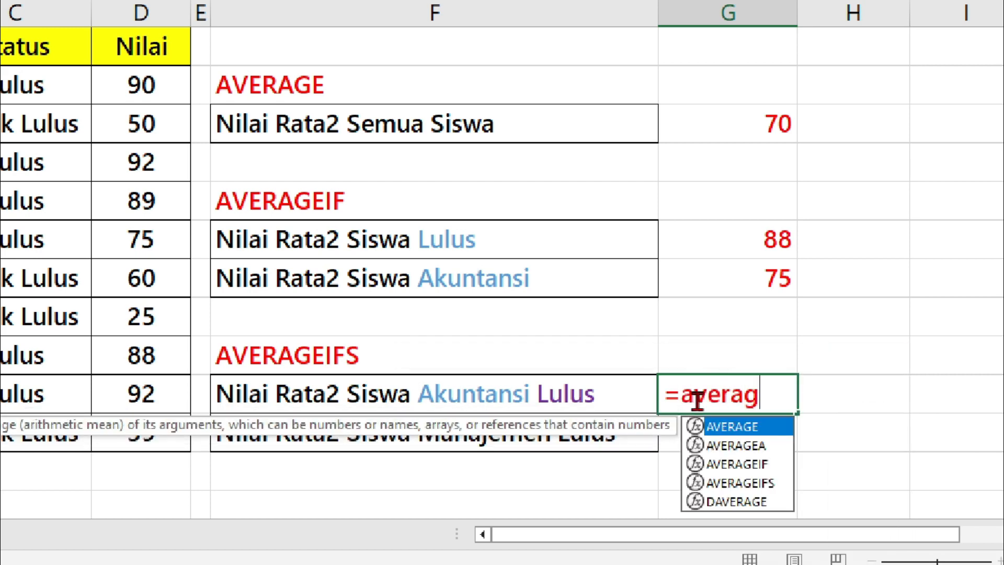
text(eifs)
key(Tab)
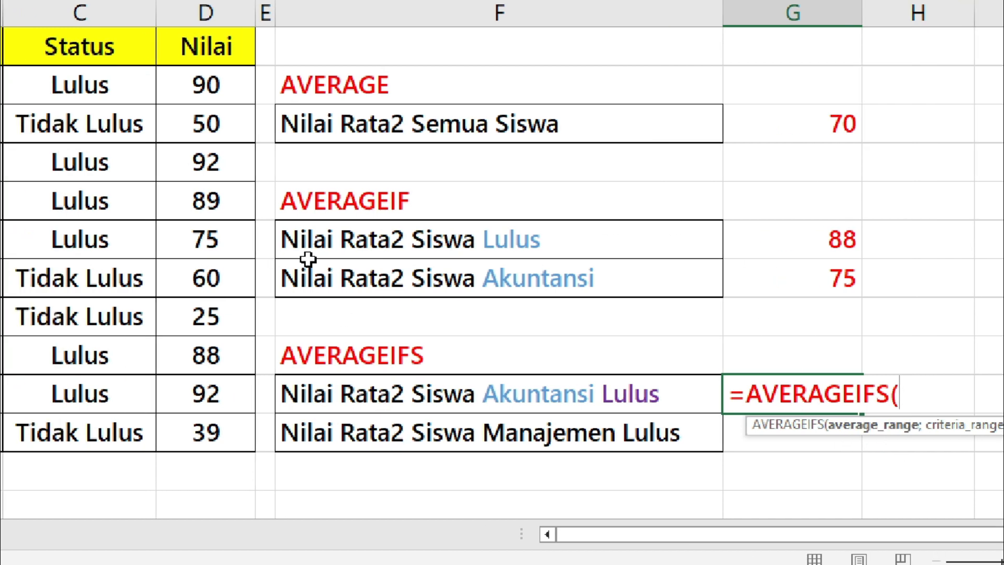
drag(232, 79, 221, 421)
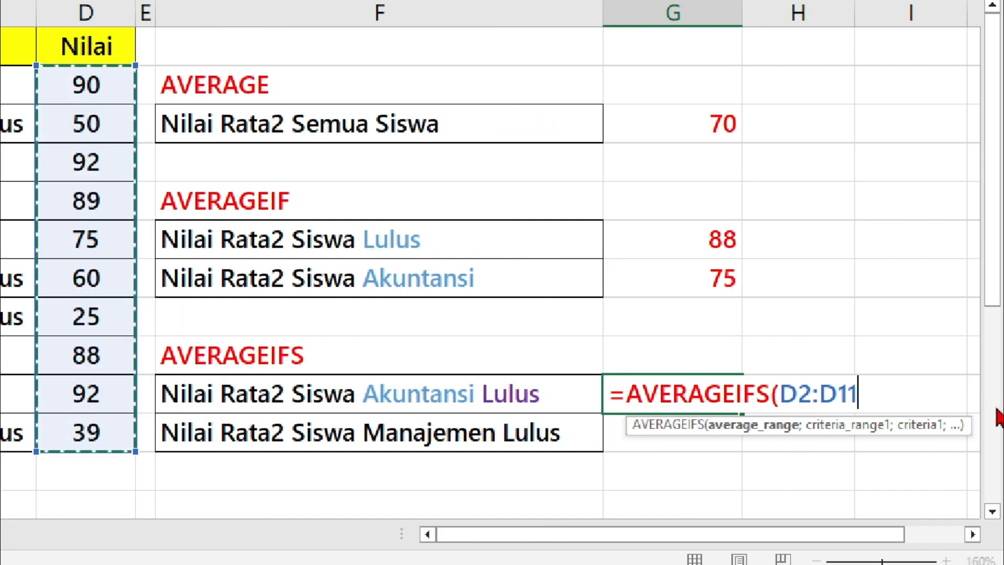
text(;)
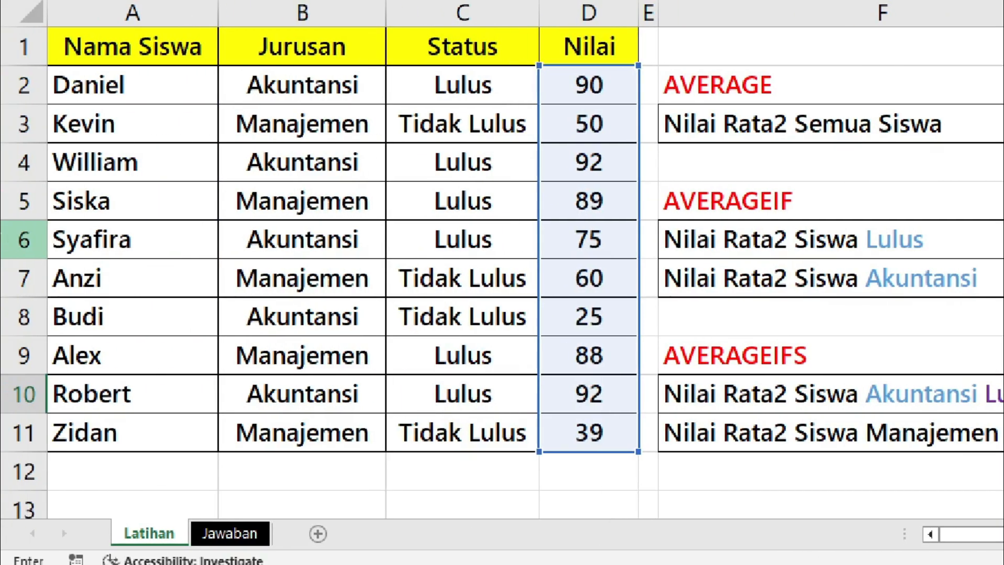
drag(283, 82, 297, 418)
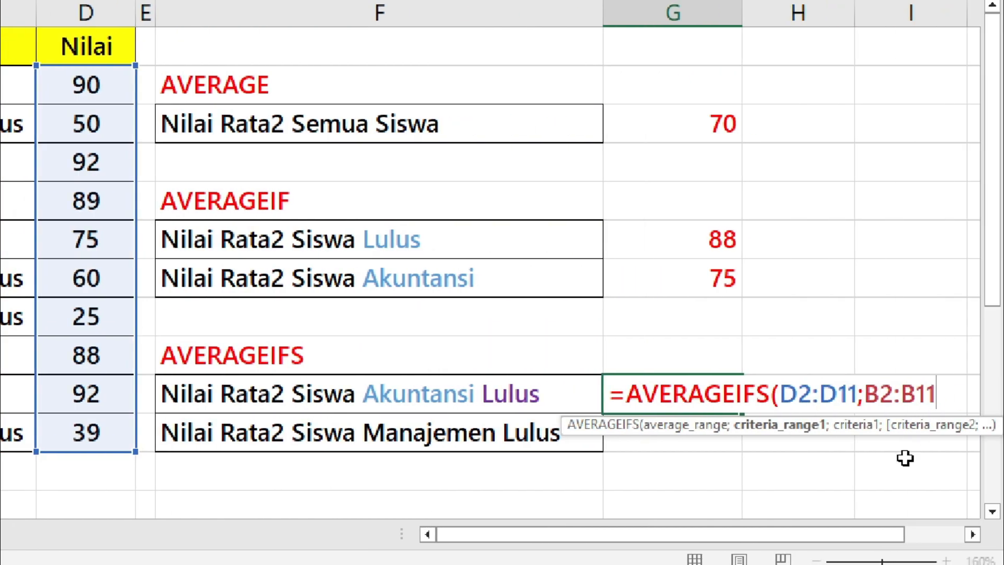
text(;)
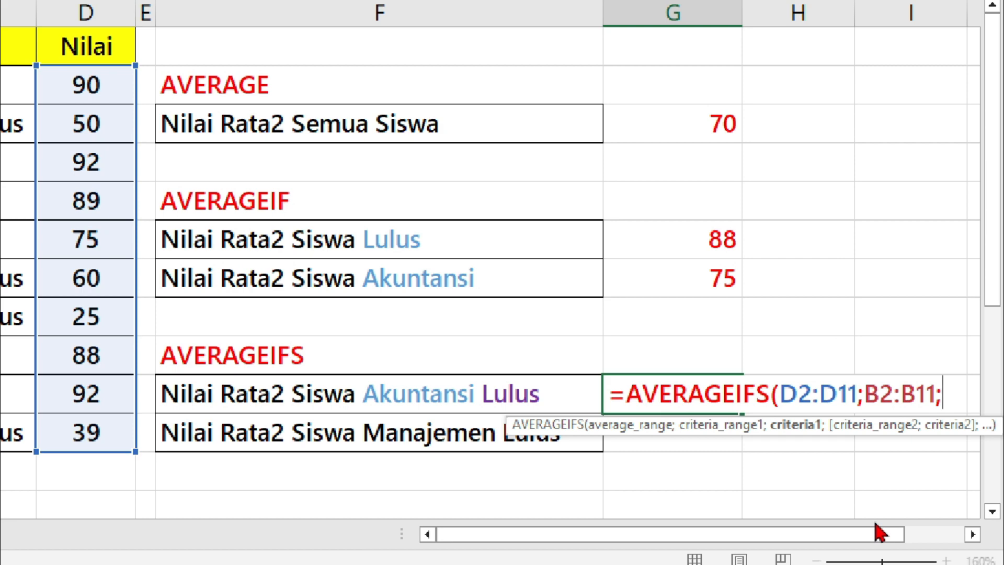
text("Akuntansi")
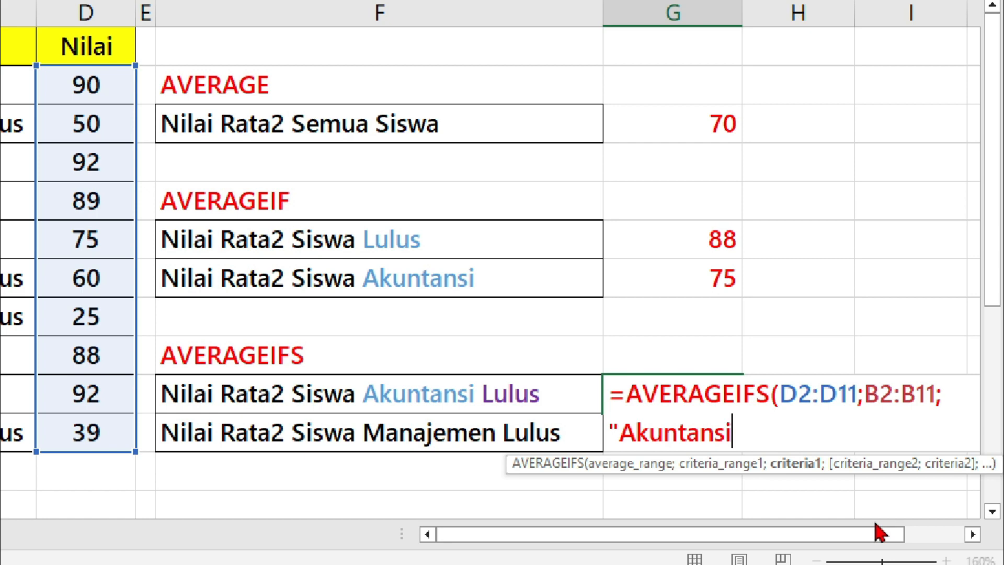
Complete the G10 formula with second criteria range C2:C11 and criterion "Lulus", and enter it
text(;)
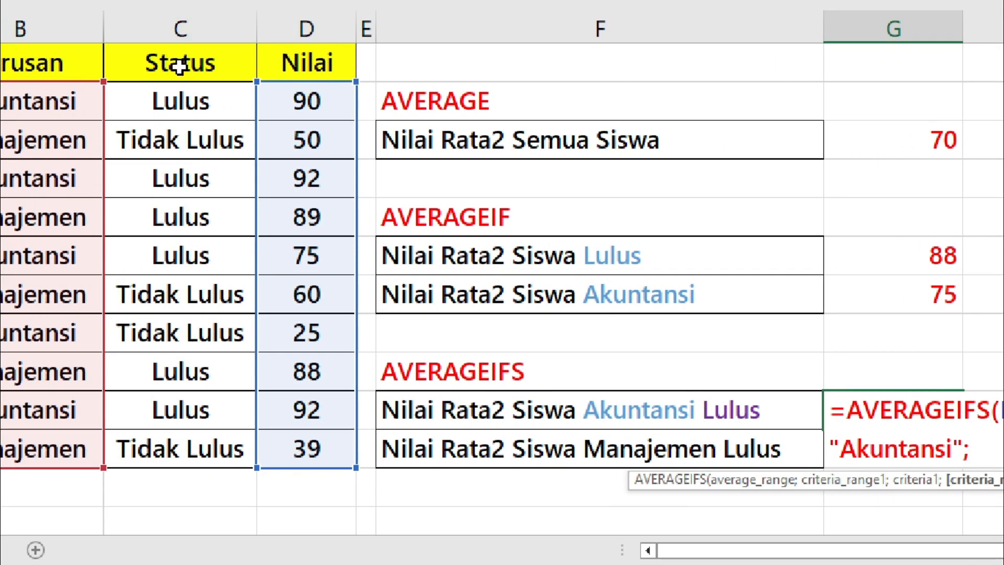
drag(188, 96, 196, 450)
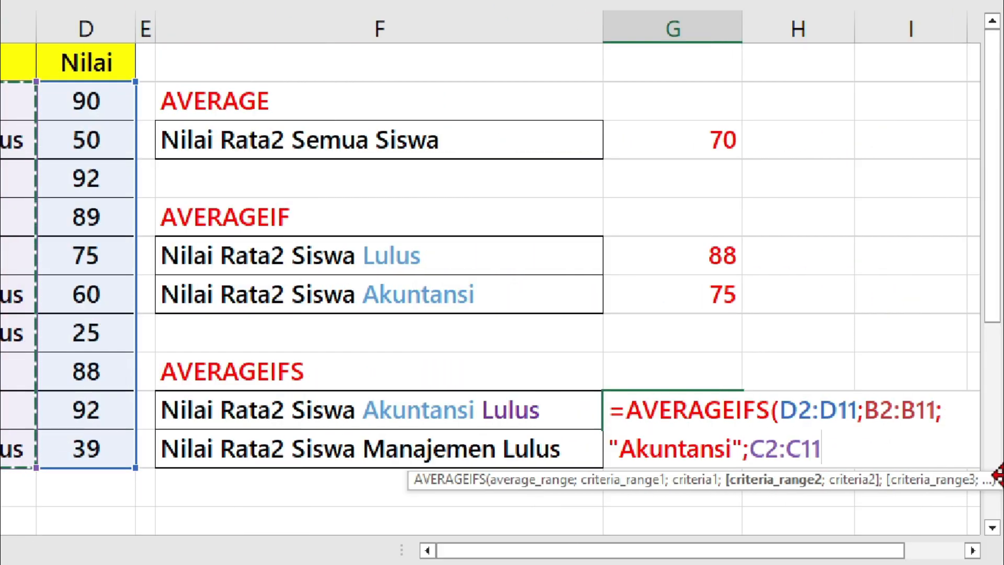
text(;"Lulus)
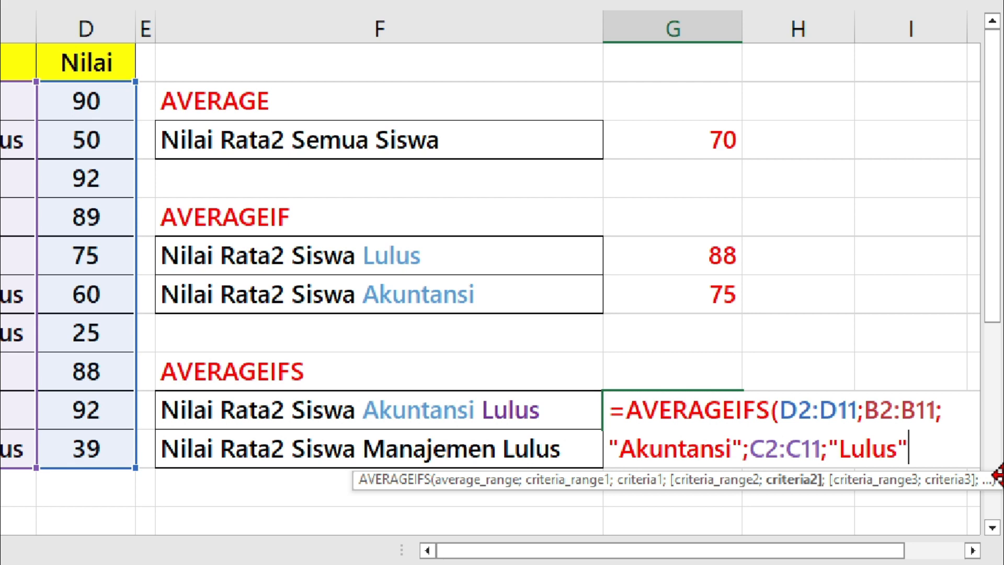
text("))
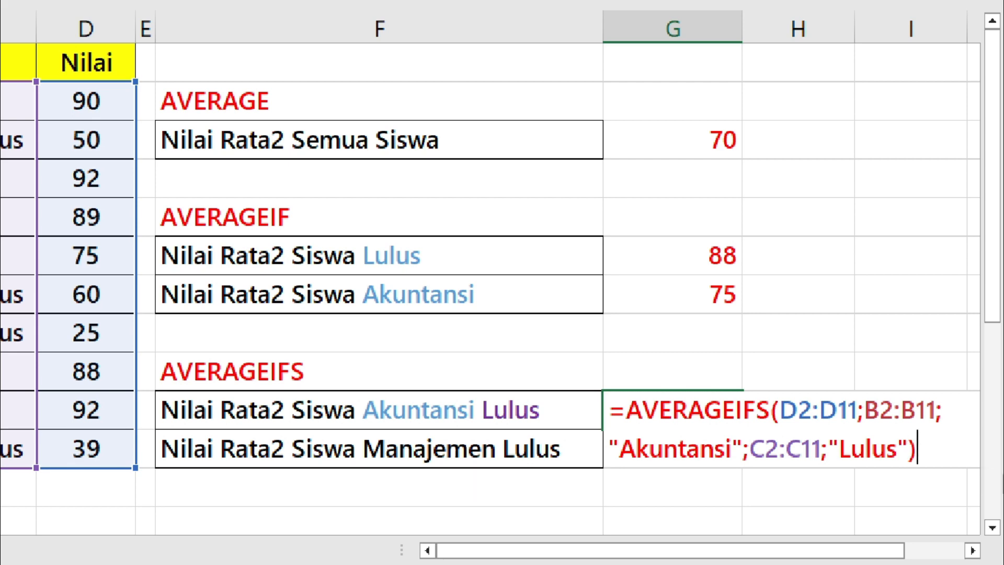
key(ctrl+Return)
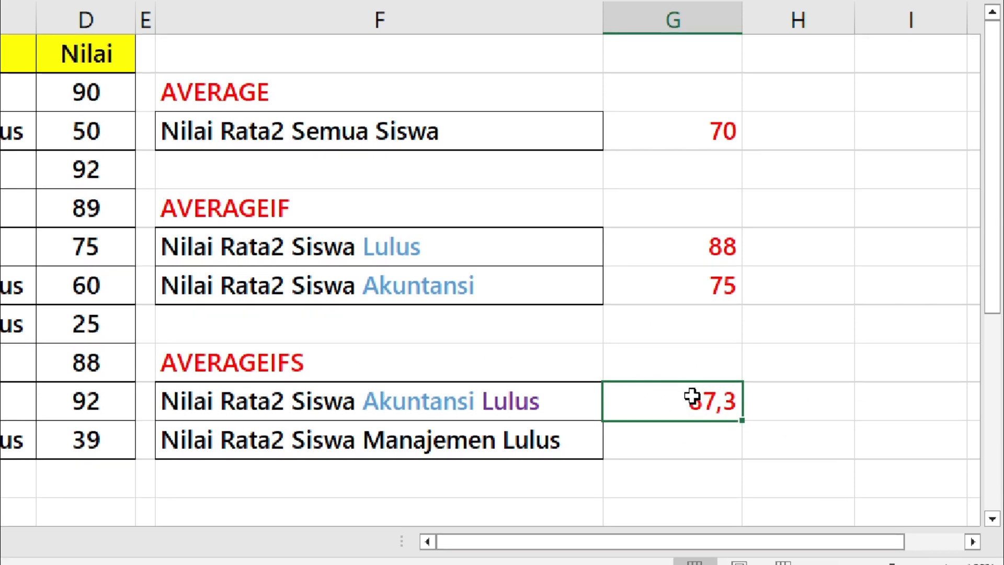
Colour only the word "Manajemen" in the F11 label light blue to mark its first criterion
click(667, 444)
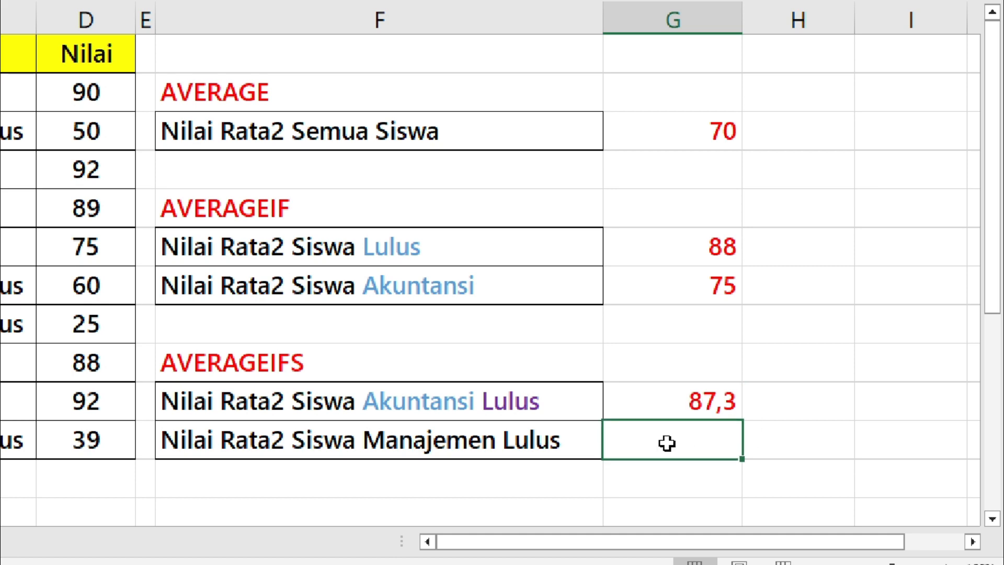
click(570, 440)
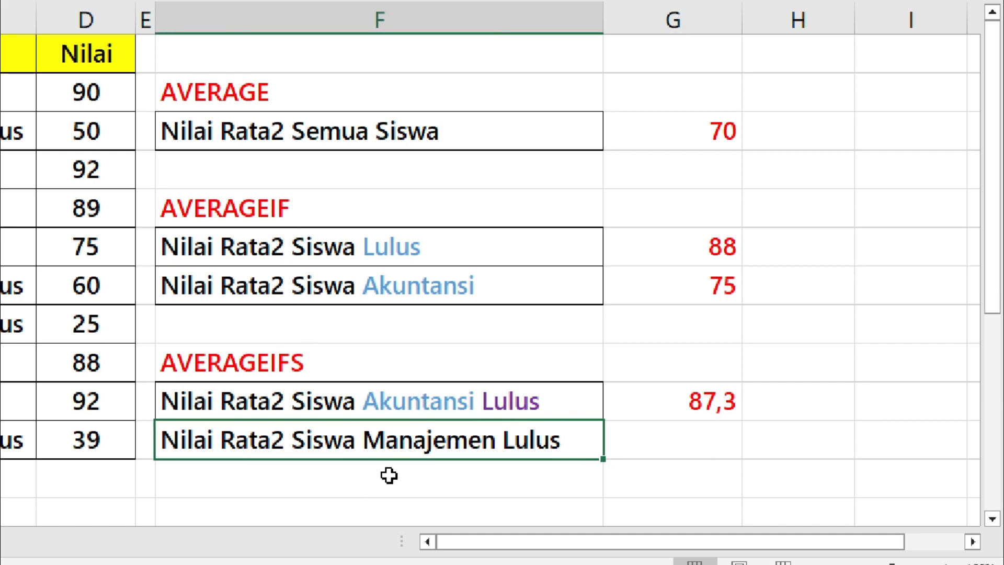
click(392, 413)
click(441, 448)
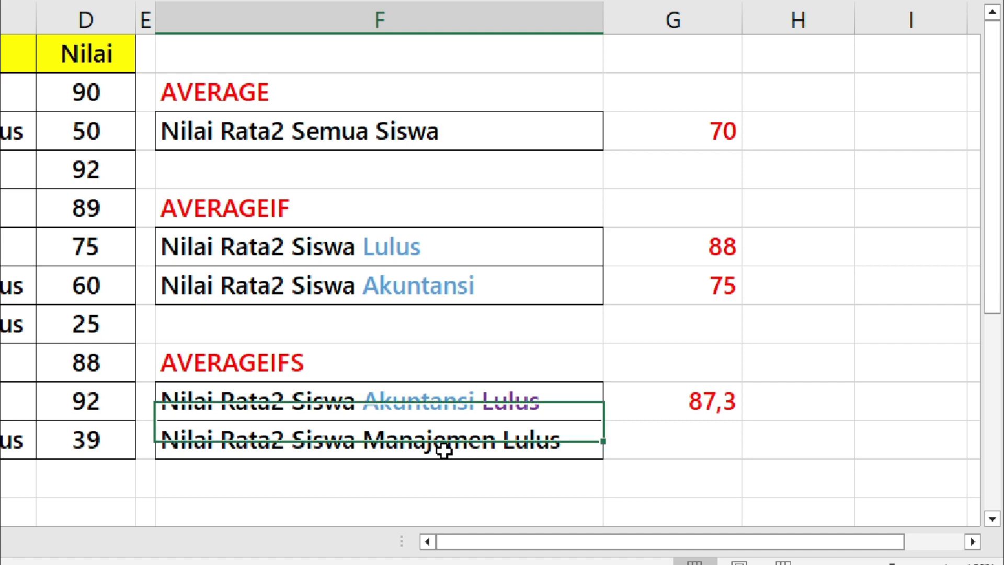
double_click(497, 443)
drag(496, 444, 359, 425)
click(445, 402)
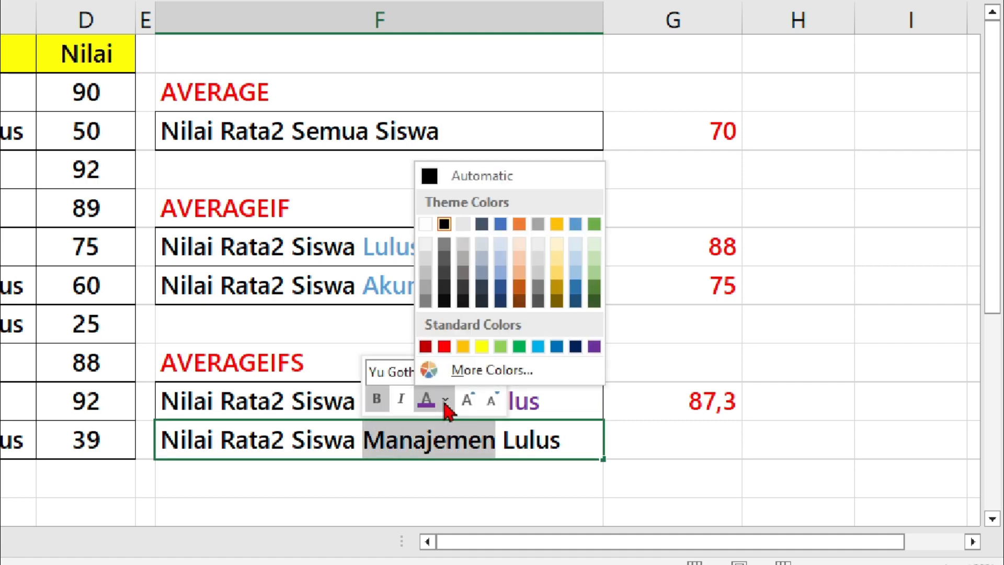
click(575, 224)
Colour only the word "Lulus" in the F11 label purple to mark its second criterion
drag(575, 444, 505, 436)
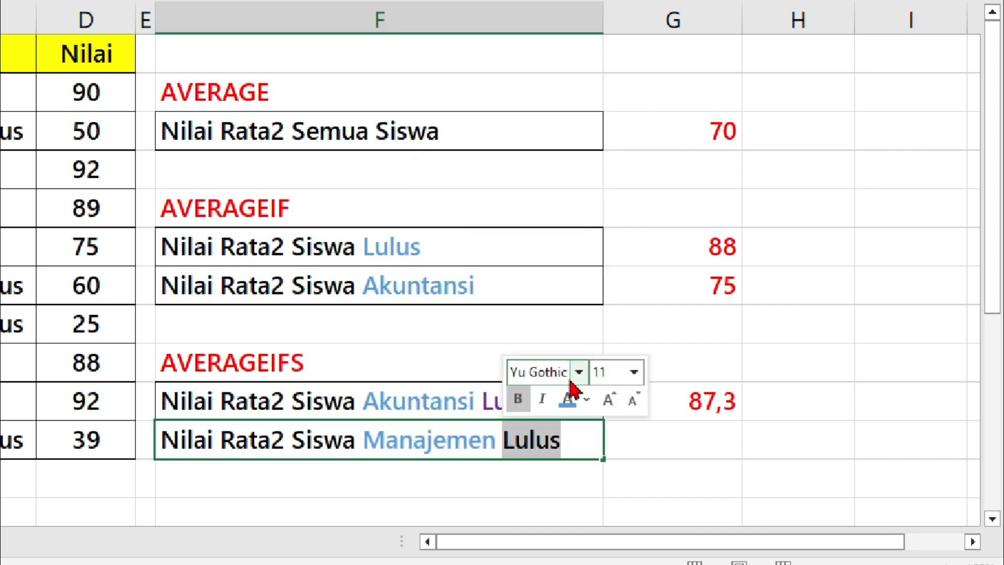
click(586, 400)
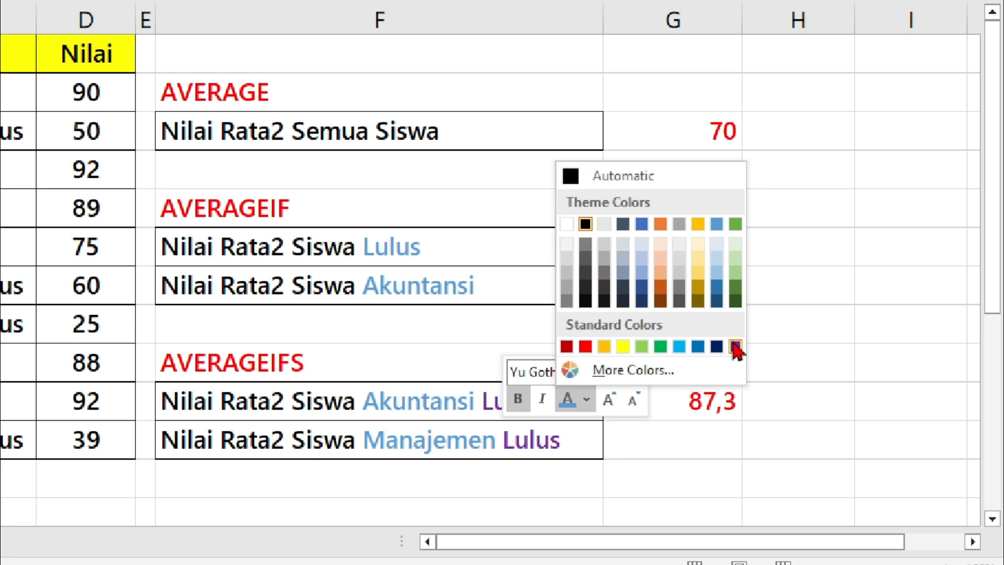
click(712, 449)
click(711, 442)
click(545, 439)
double_click(545, 439)
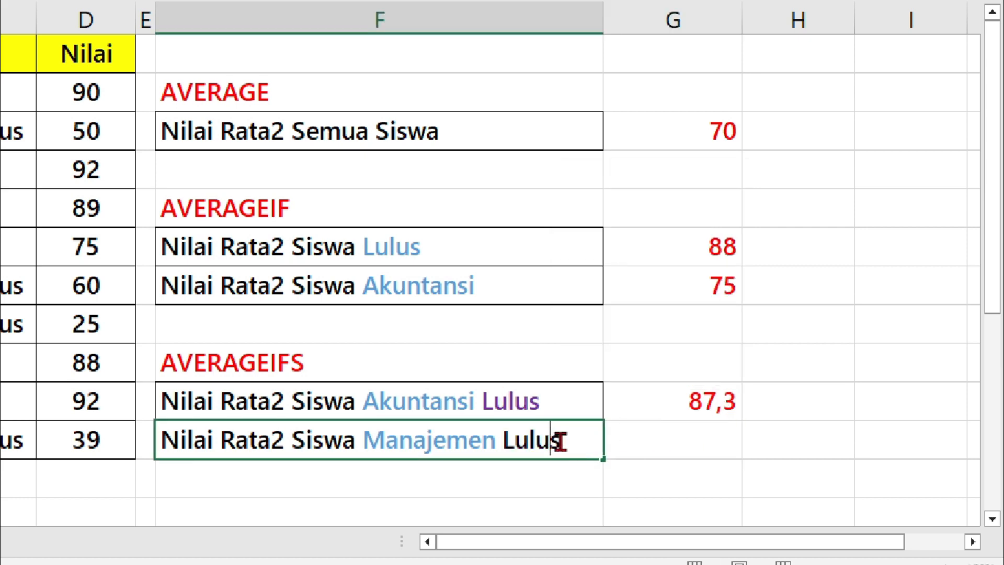
drag(560, 439, 505, 437)
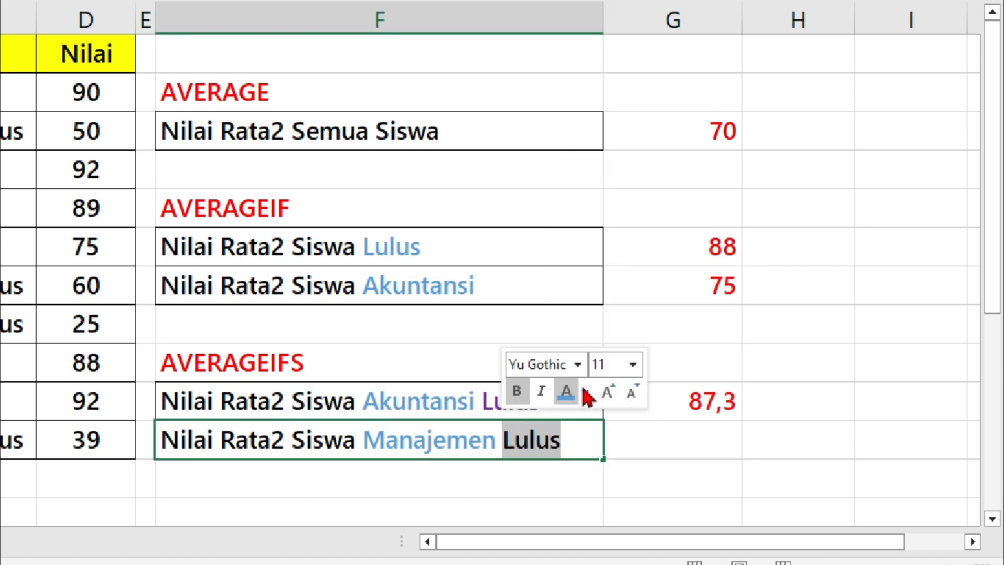
click(585, 393)
click(733, 338)
Start an AVERAGEIFS formula in G11 with average range D2:D11, first criteria range B2:B11 and criterion "Manajemen"
click(678, 440)
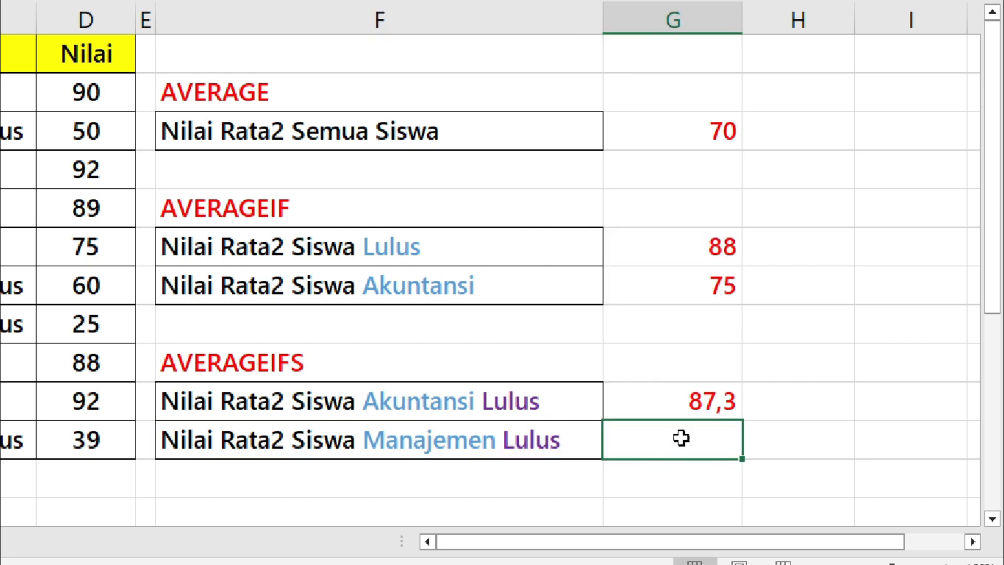
double_click(681, 438)
text(=ave)
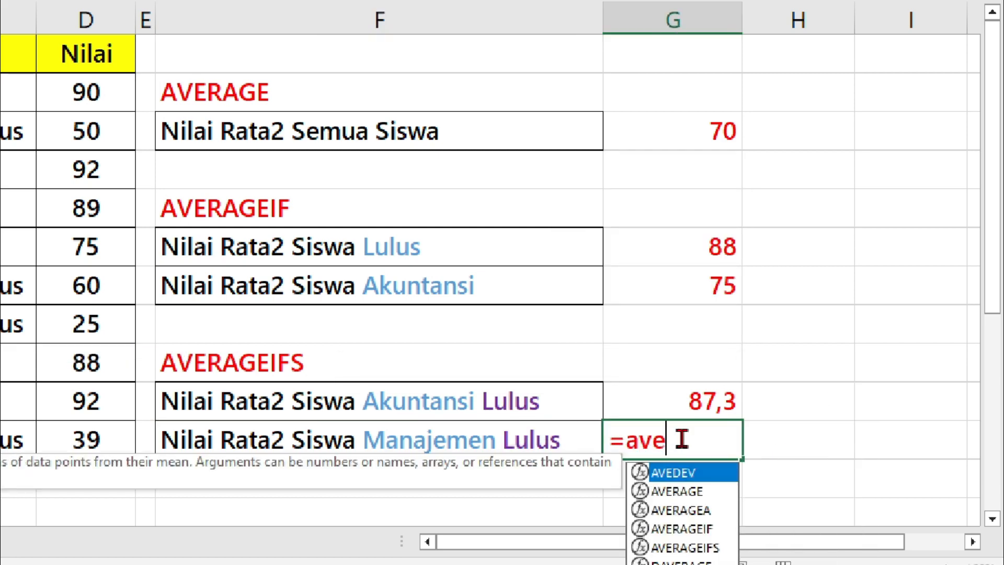
text(rage)
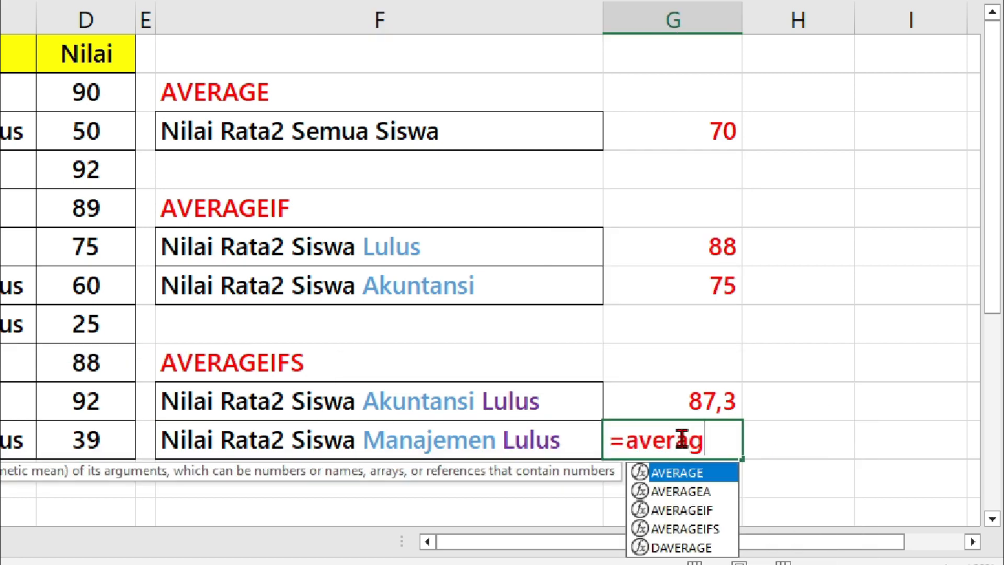
text(ifs)
key(Tab)
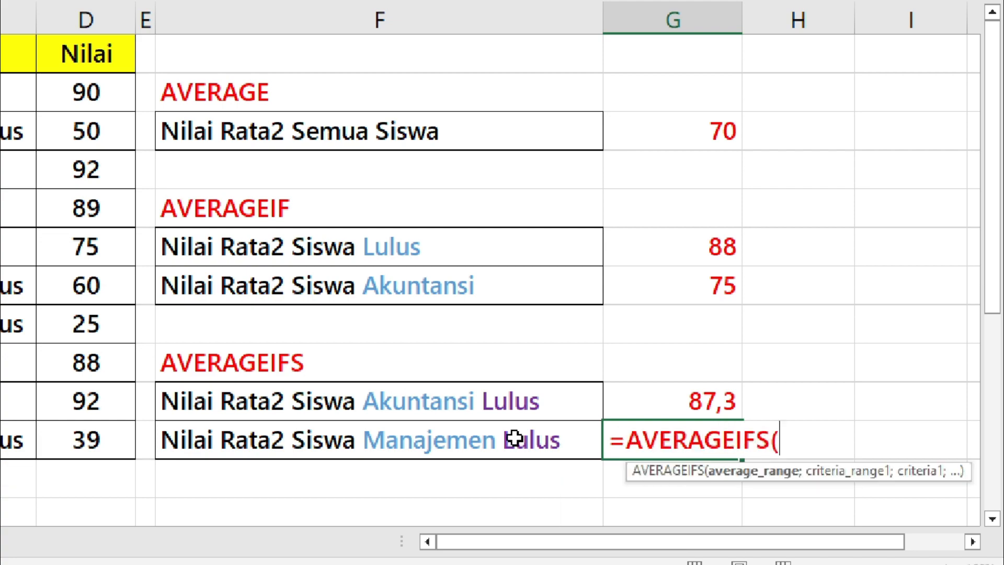
drag(578, 94, 555, 439)
text(;)
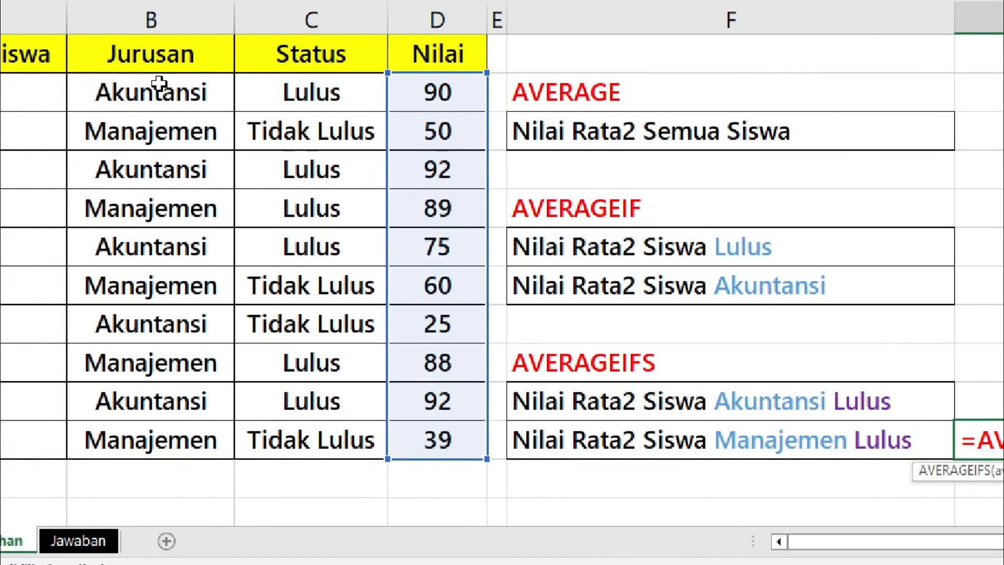
drag(155, 94, 127, 432)
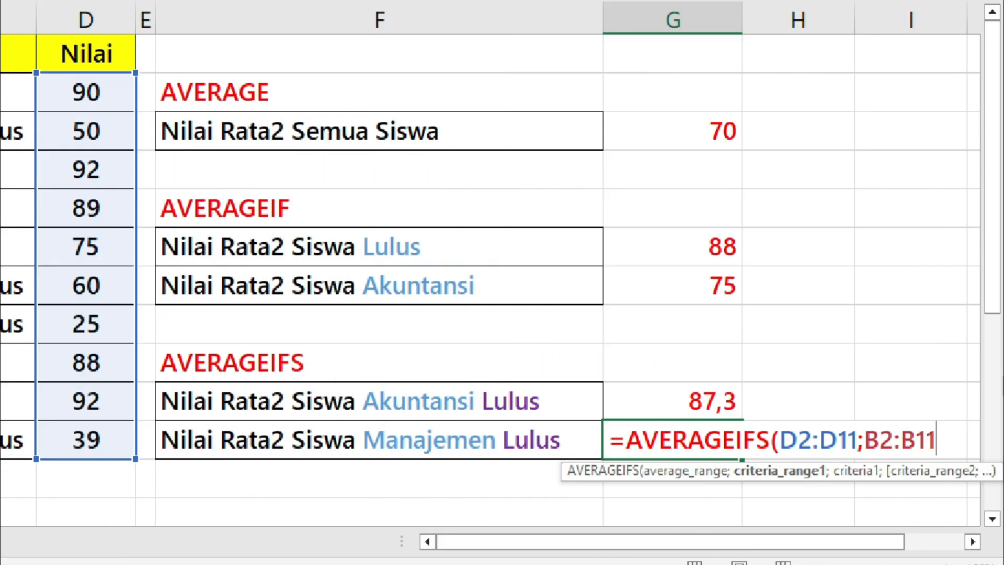
text(;")
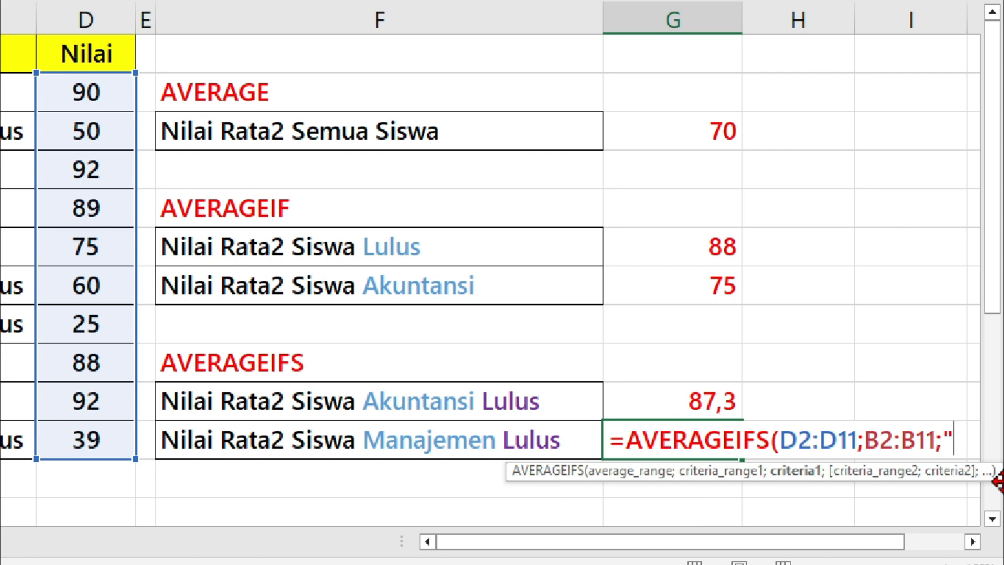
text(Mana)
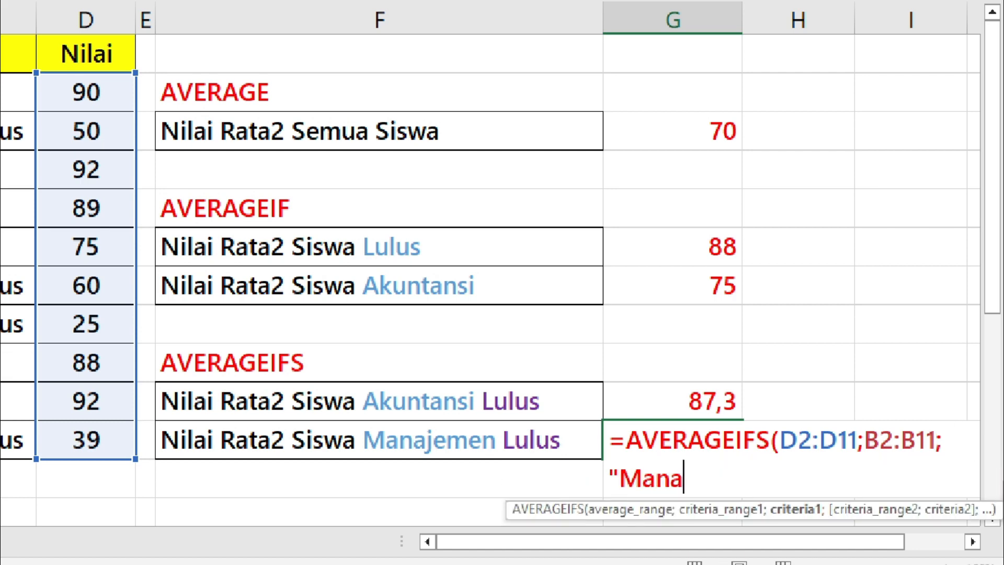
text(jemen:)
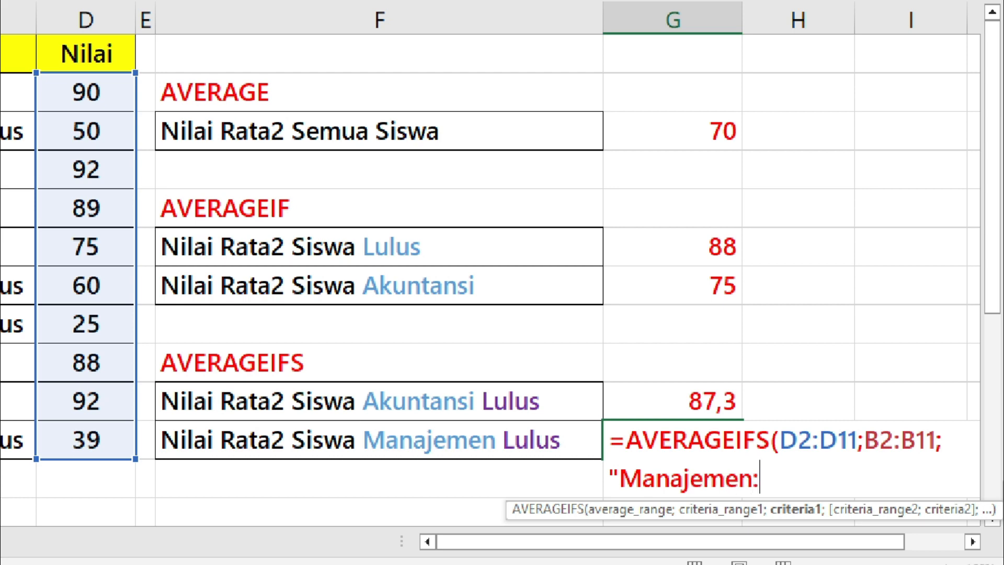
key(BackSpace)
text(")
Complete the G11 formula with second criteria range C2:C11 and criterion "Lulus", and enter it
text(;)
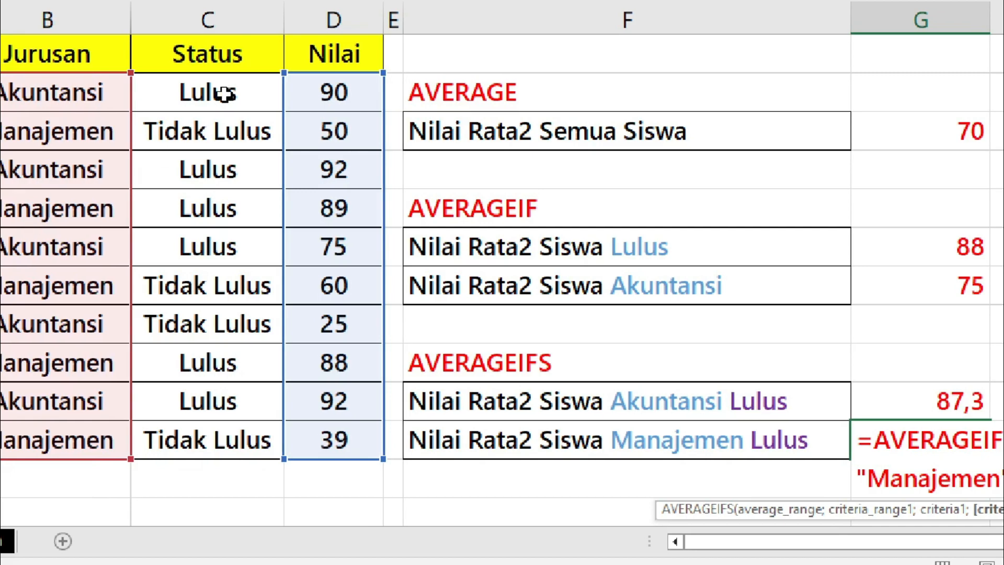
click(225, 92)
drag(225, 92, 235, 442)
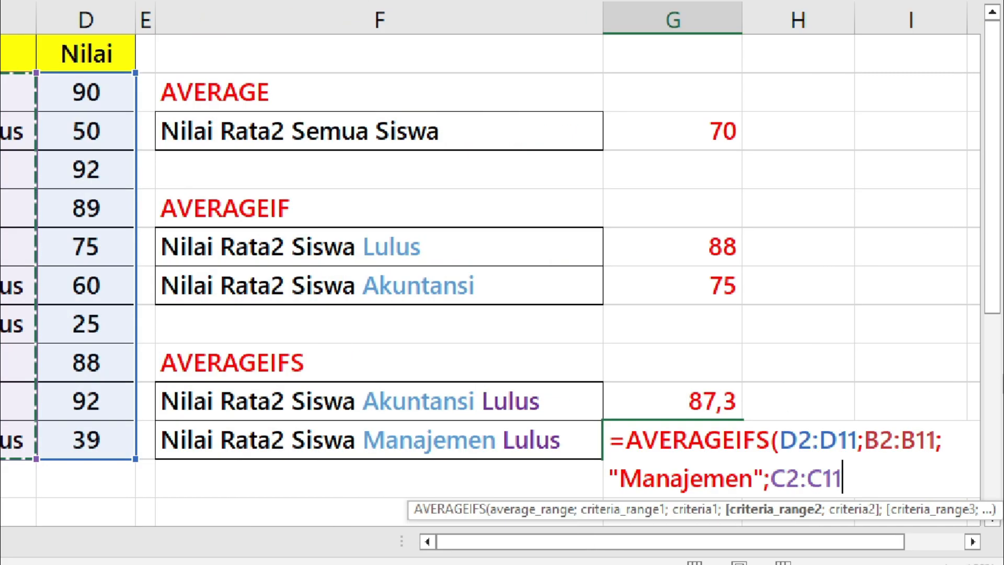
text(l)
key(BackSpace)
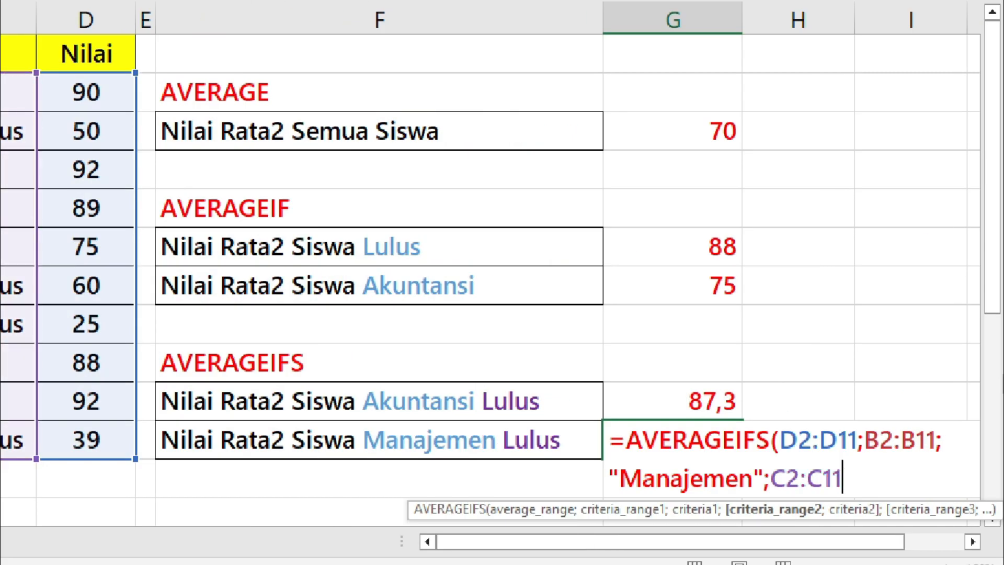
text(;)
text("Lu)
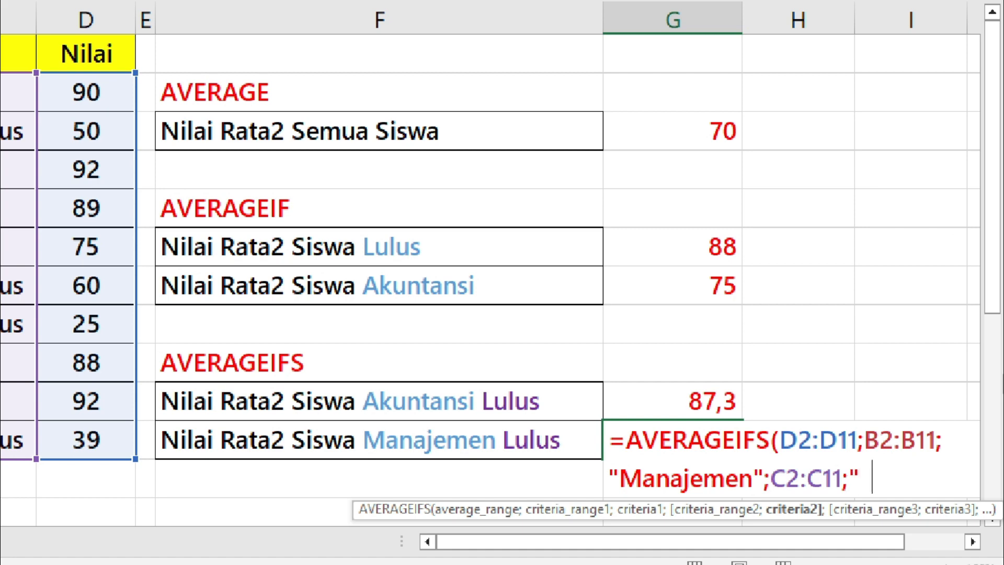
text(lus"))
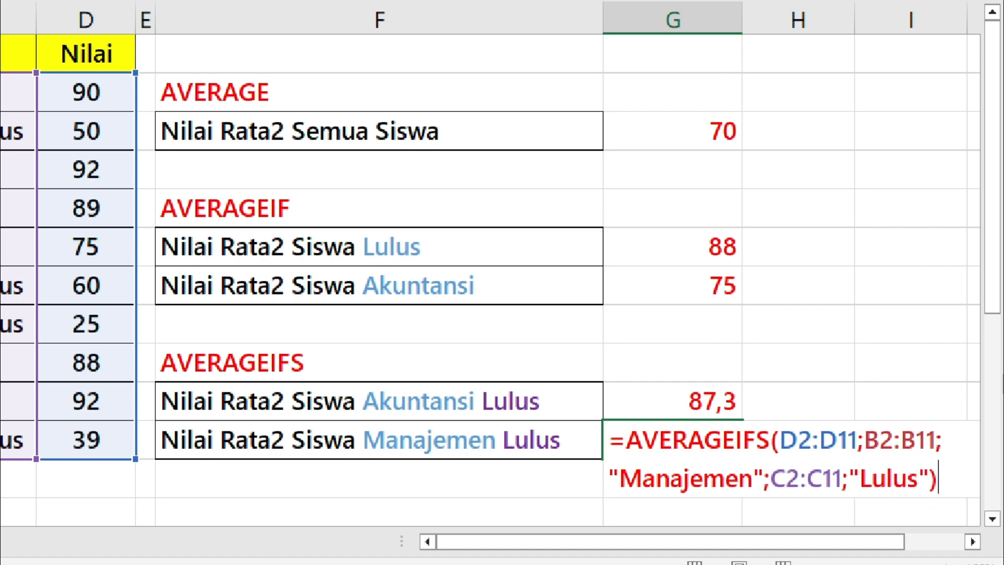
key(ctrl+Return)
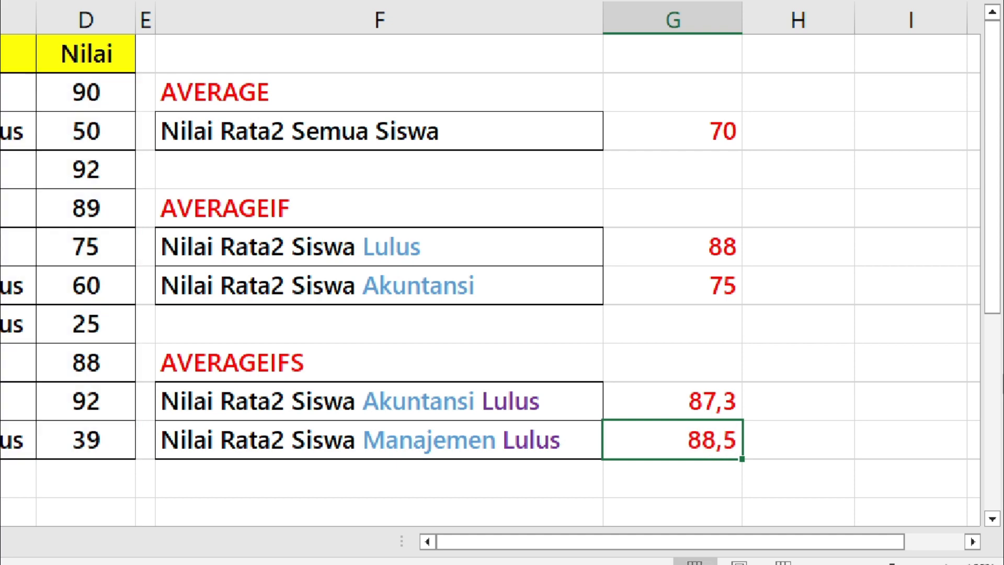